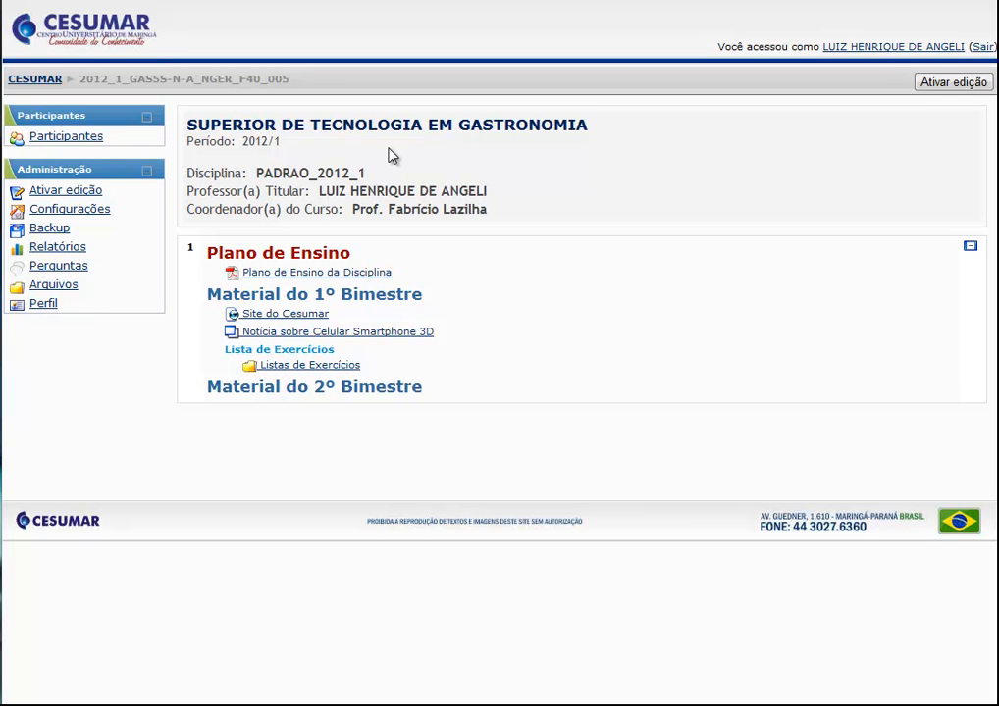
- Enable course editing and add a Fórum activity to topic 1
click(937, 86)
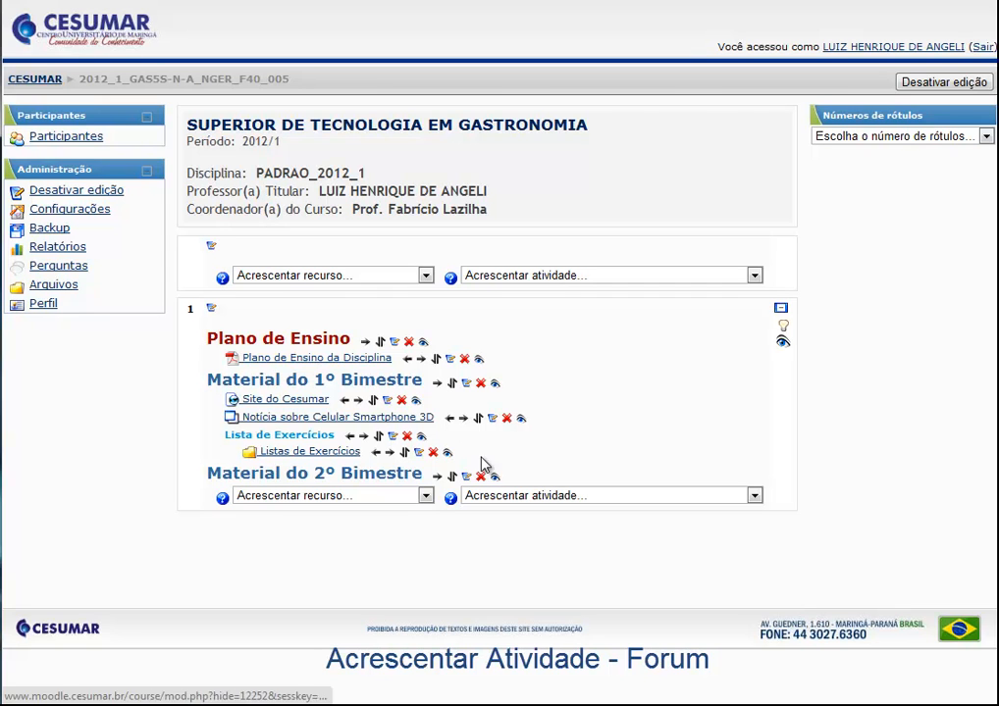
click(754, 498)
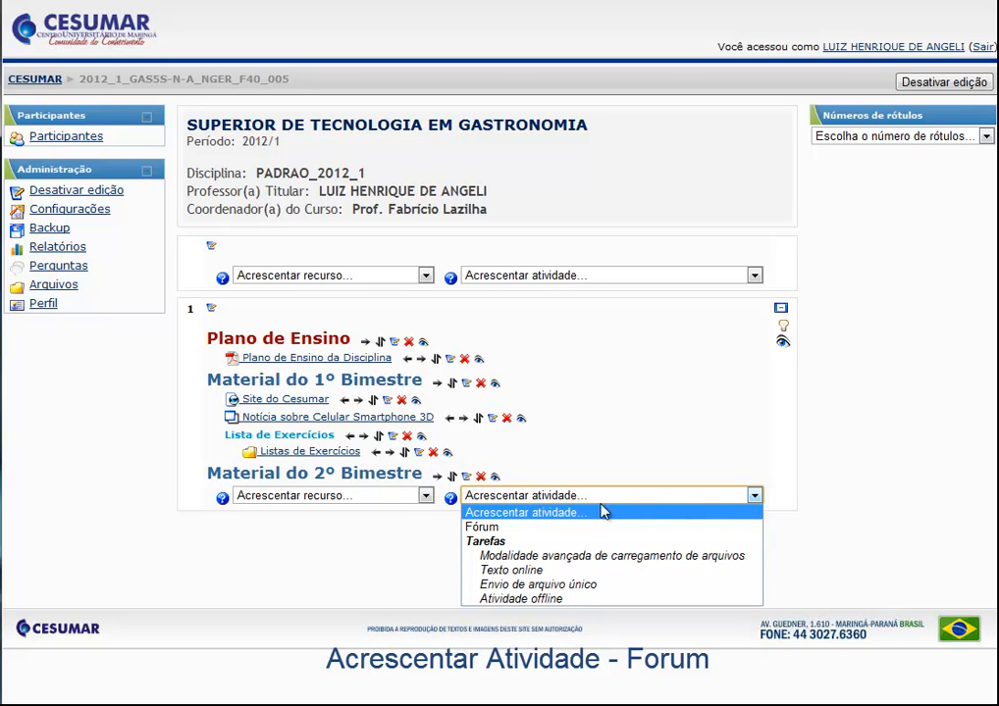
click(481, 528)
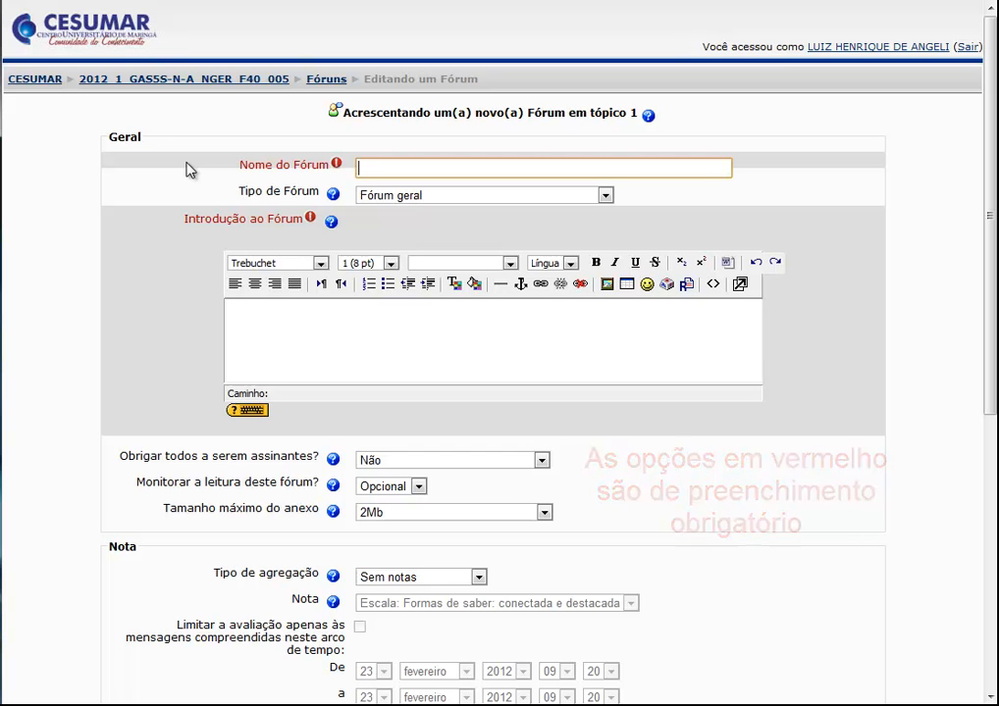
- Name the forum "Forum: Resolução de Exercícios da Lista 1"
text(Forum: )
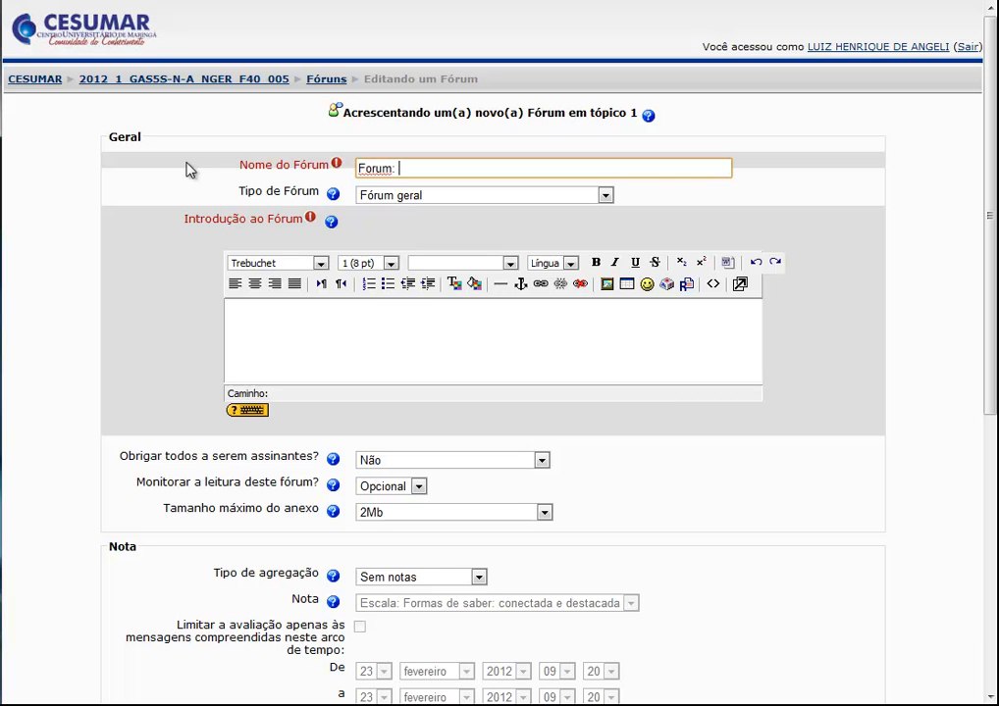
text(REsolucção)
key(Left)
key(Left)
key(Left)
key(Left)
key(Left)
key(Left)
key(Left)
key(Left)
key(BackSpace)
text(e)
key(End)
text(de )
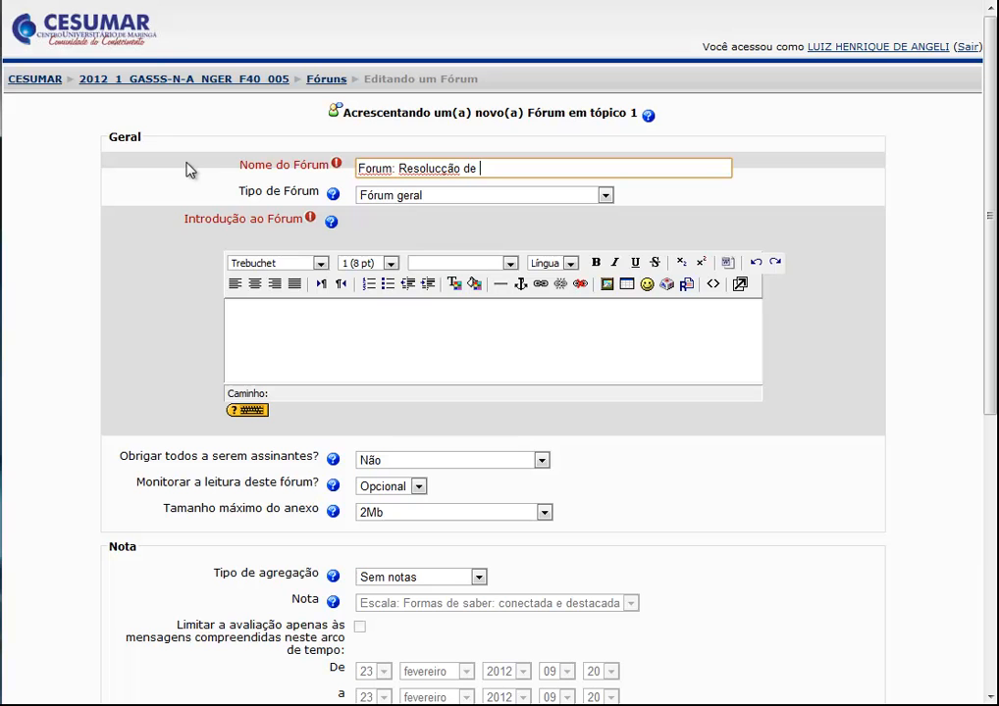
text(Exercícios da Lista 1)
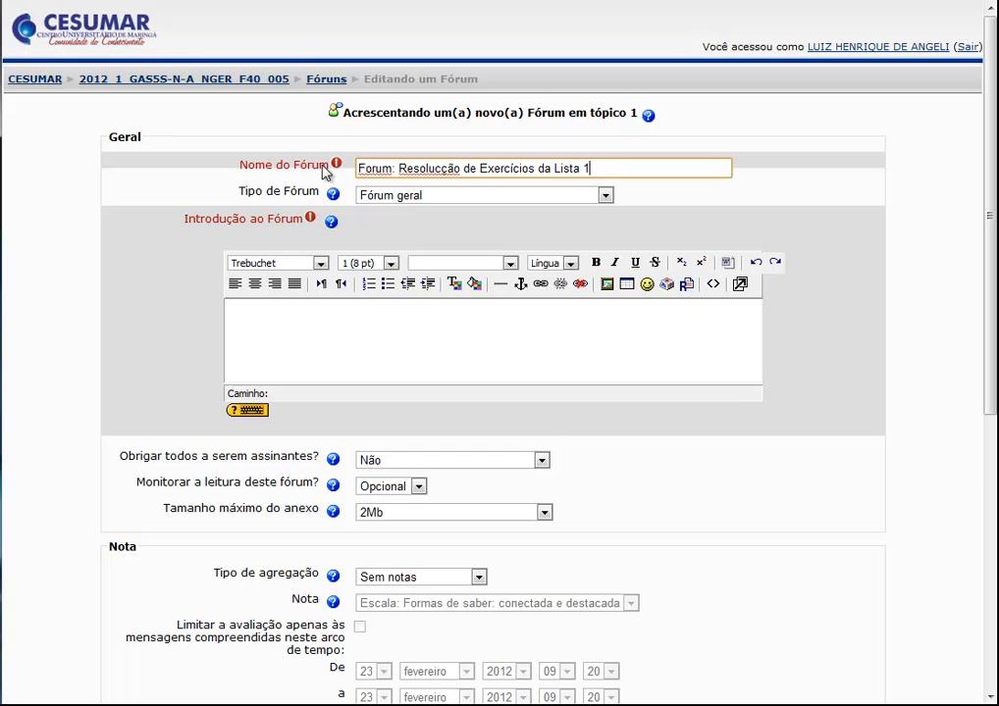
click(437, 170)
key(Delete)
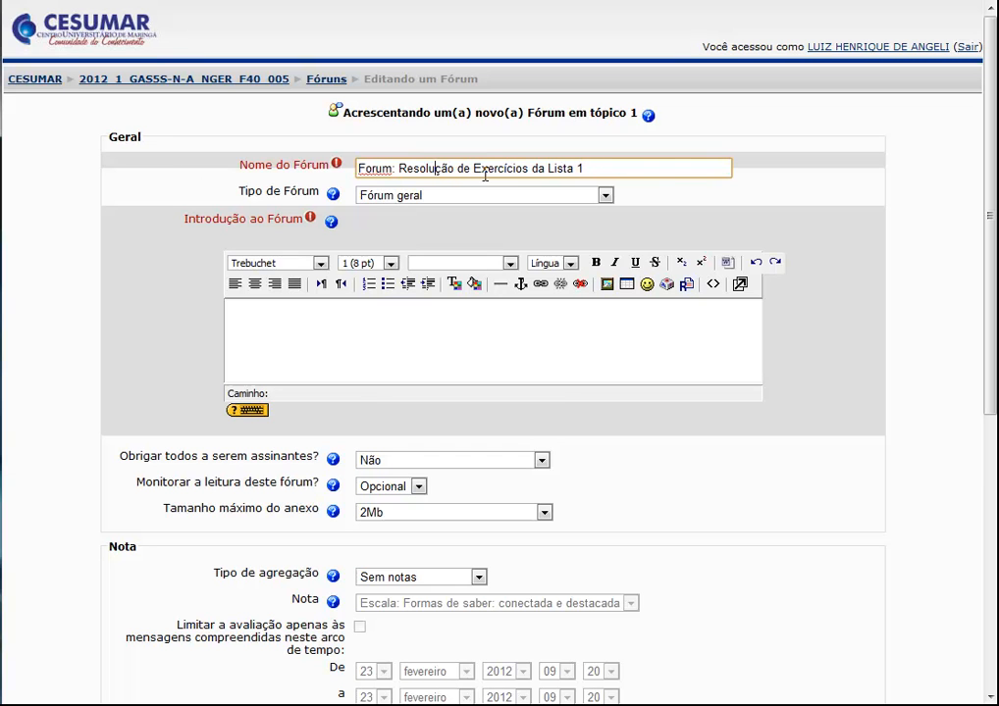
click(620, 171)
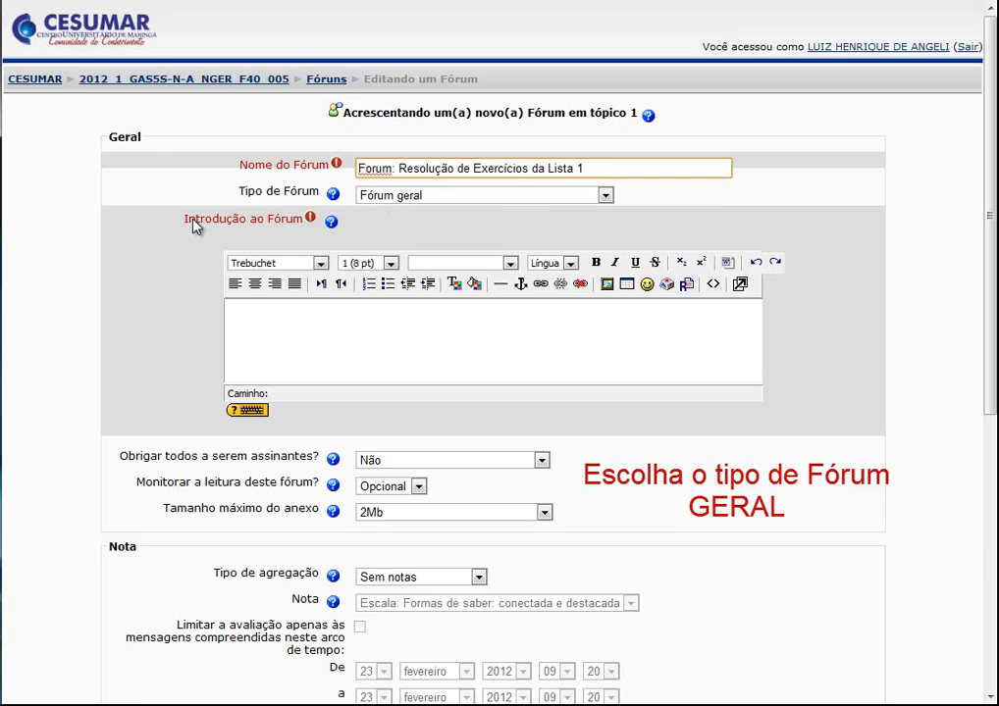
- Start the forum introduction with "Vamos resolver juntamente com os colegas os exercícios propostos na lista disponibilizada aqui no AVA."
drag(185, 220, 306, 231)
click(273, 320)
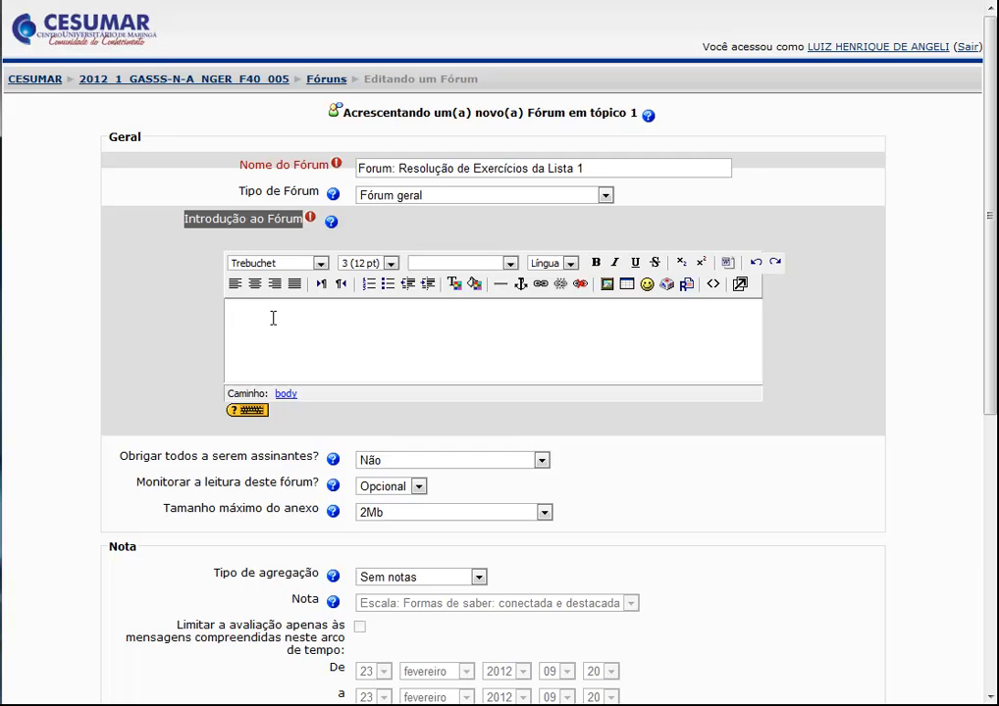
click(275, 315)
text(Vamos resolver juntamente)
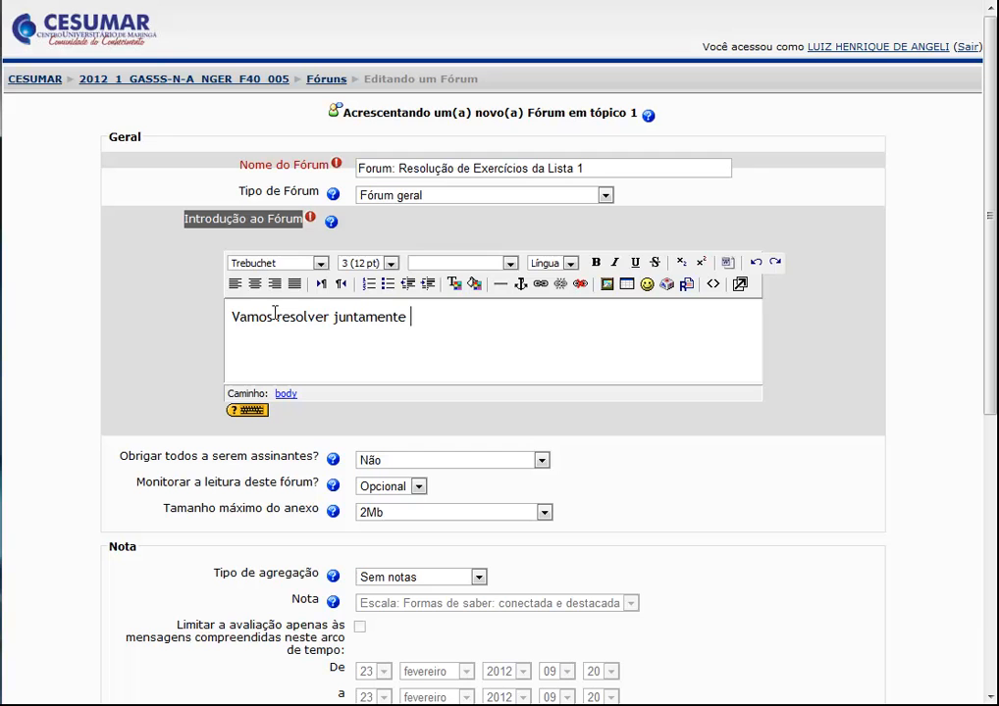
text( com os colegas )
text(os exerci)
text(cios )
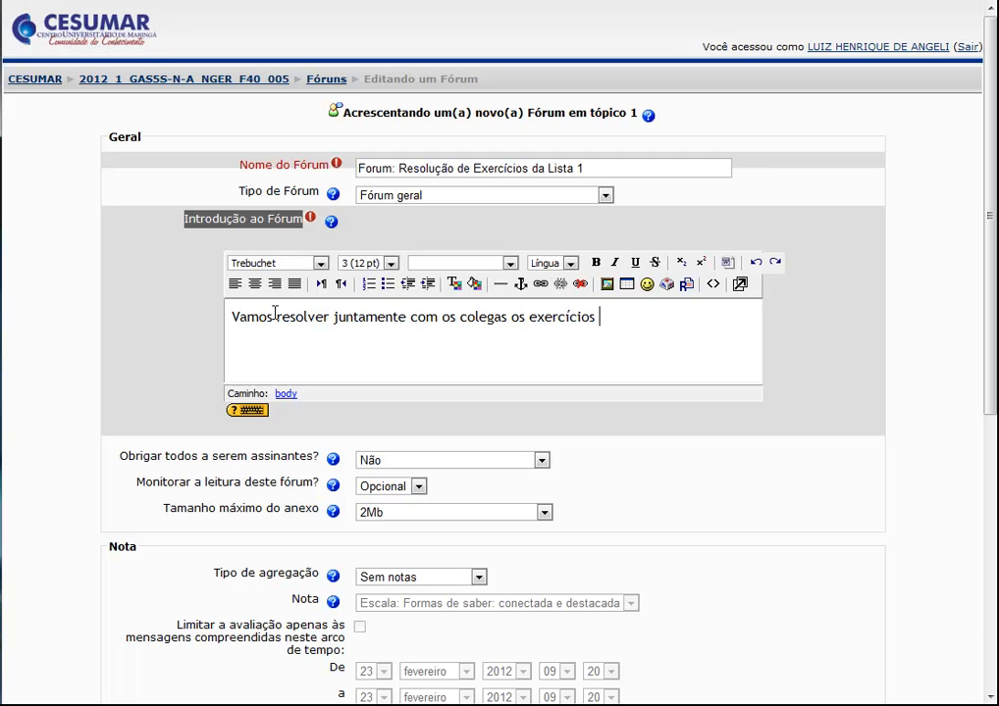
text(propostos na lista)
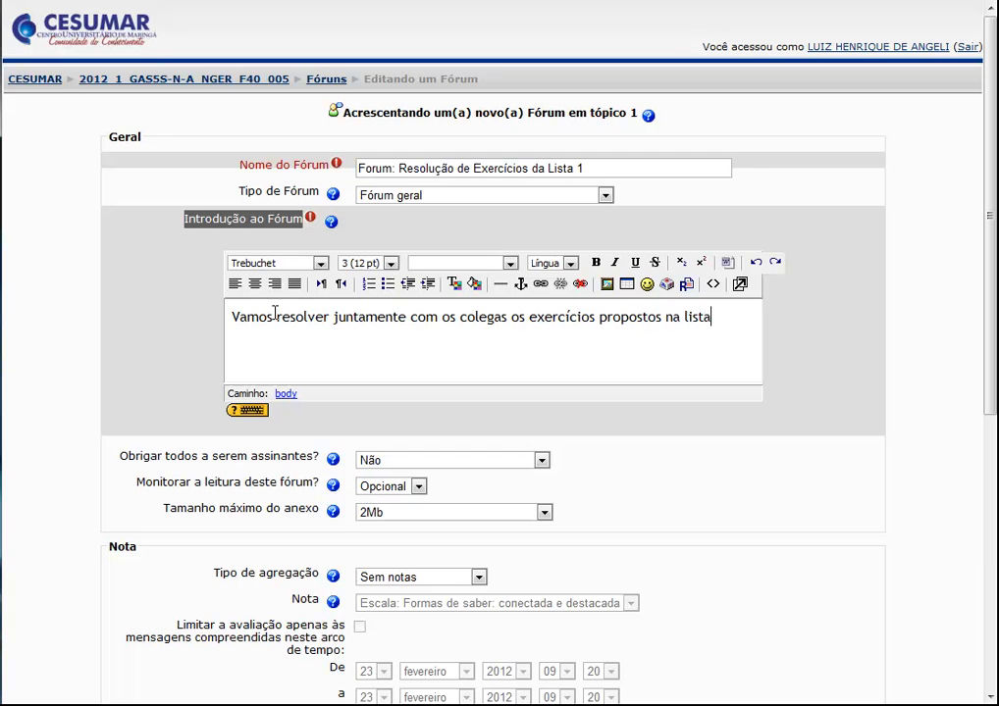
text( disponibilizada aqui no AV)
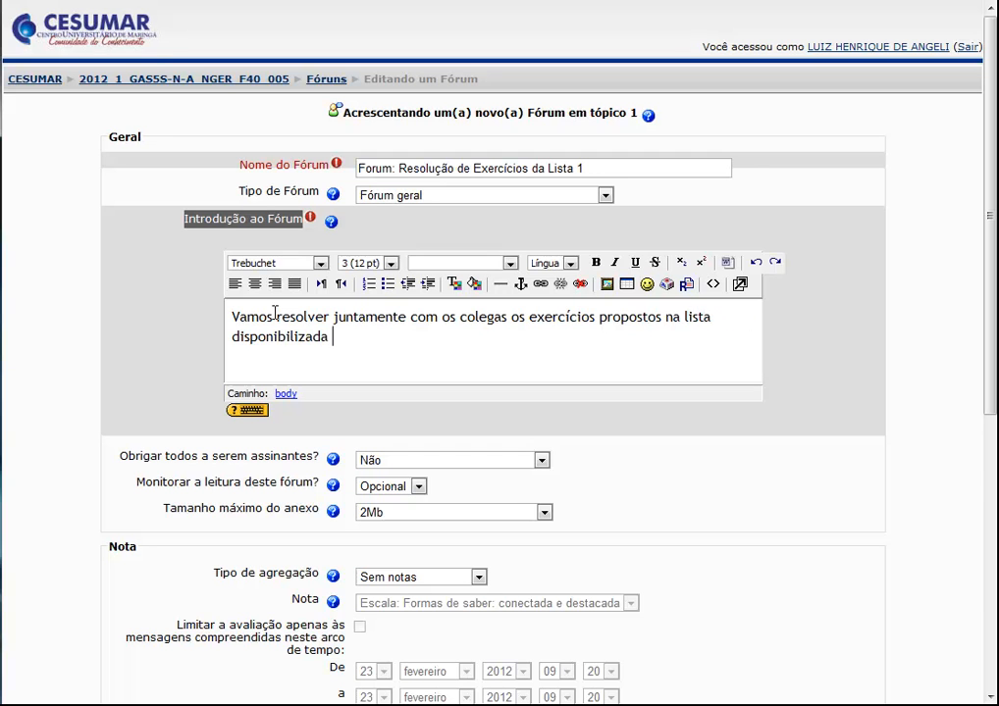
text(A)
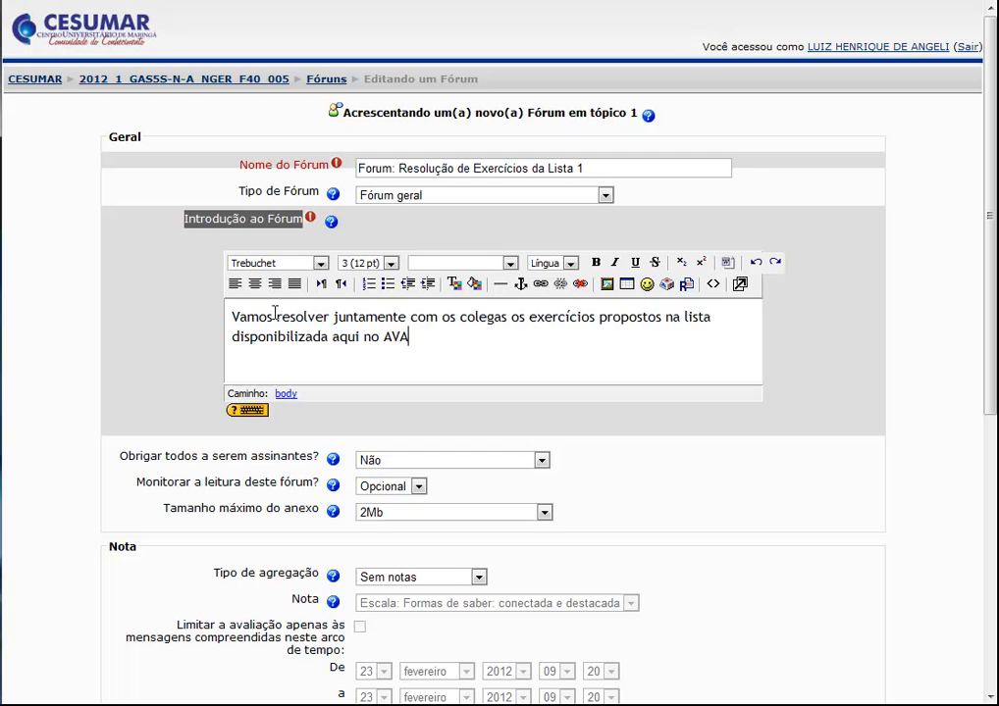
text(.)
key(Return)
key(Return)
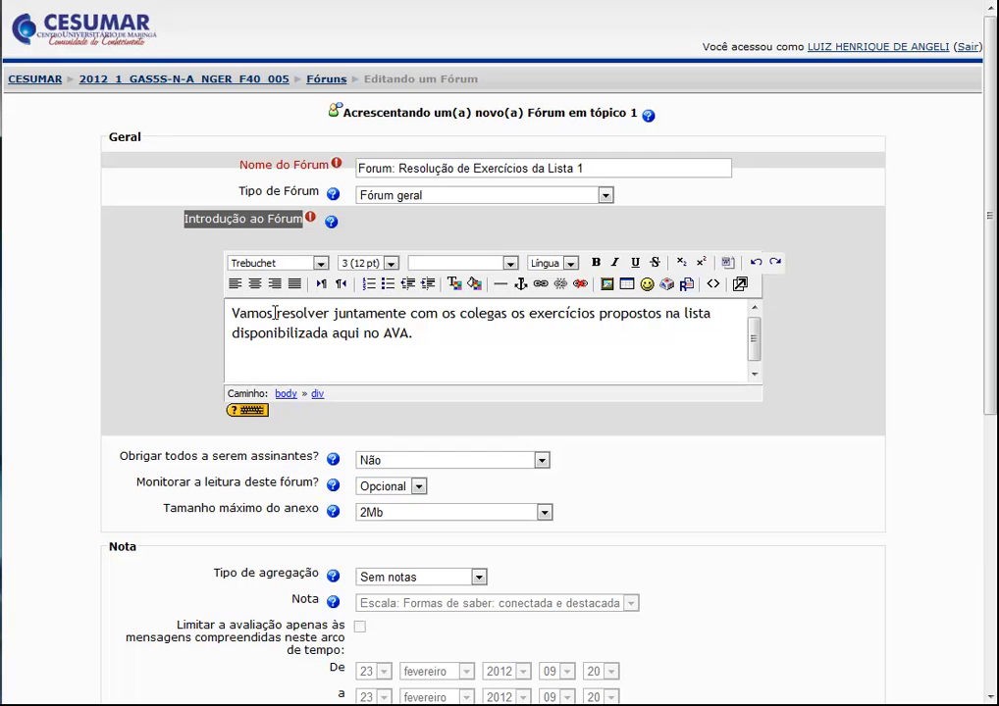
- Add the introduction paragraph "Registre a sua solução em resposta ao enunciado do exercício que está proposto."
text(Registre a sua s)
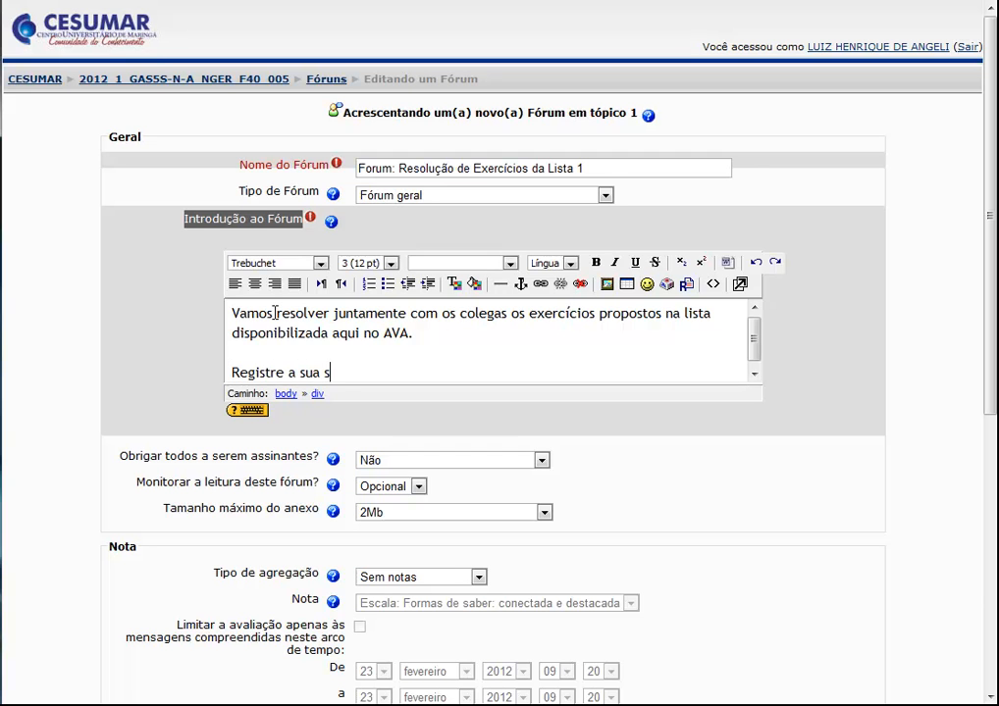
text(olução em re)
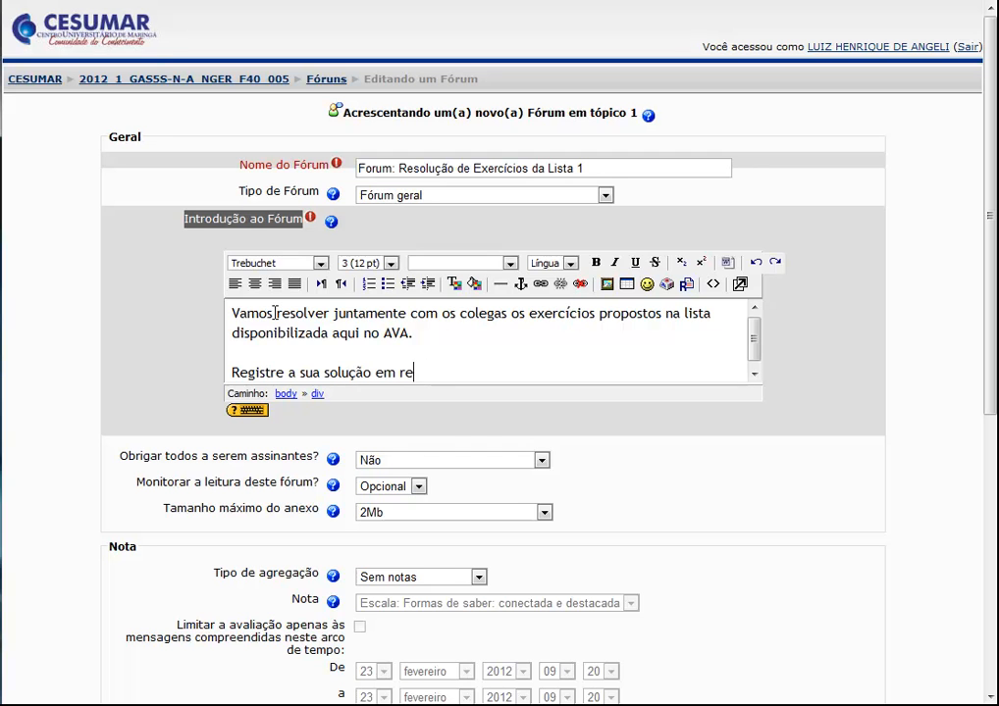
text(sposta )
text(ao enunci)
text(ado do exerci)
text(cio que est)
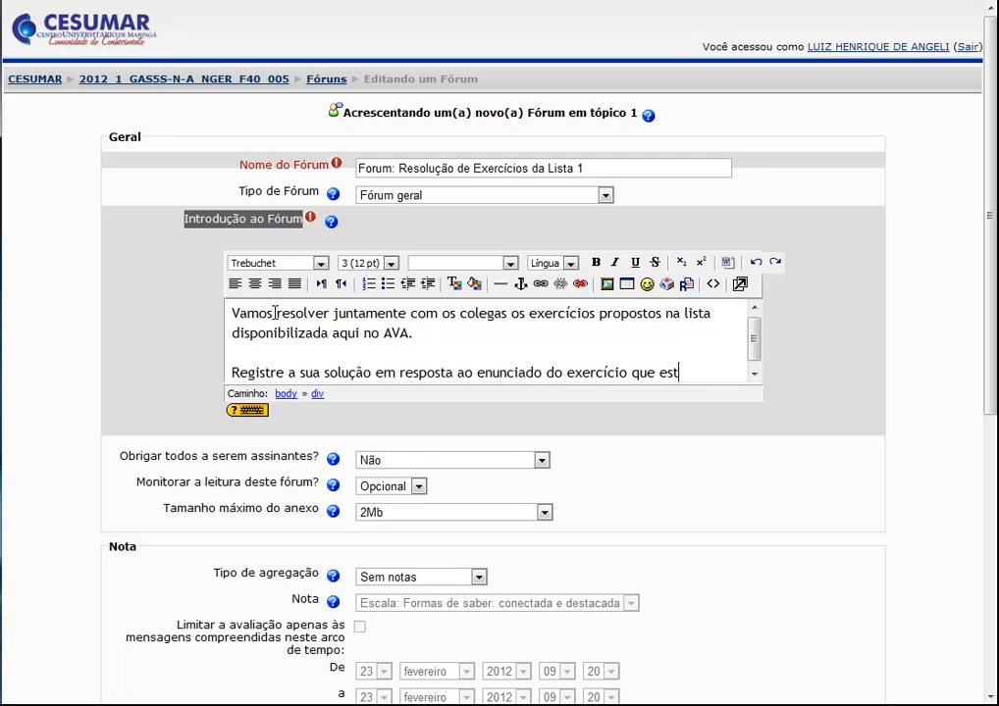
text(á proposto.)
key(Return)
key(Return)
- End the introduction with the paragraph "Lembre-se que você deve registrar suas contribuições do dia 05/03/2012 até o dia 16/04/2012."
text(Lembre-se )
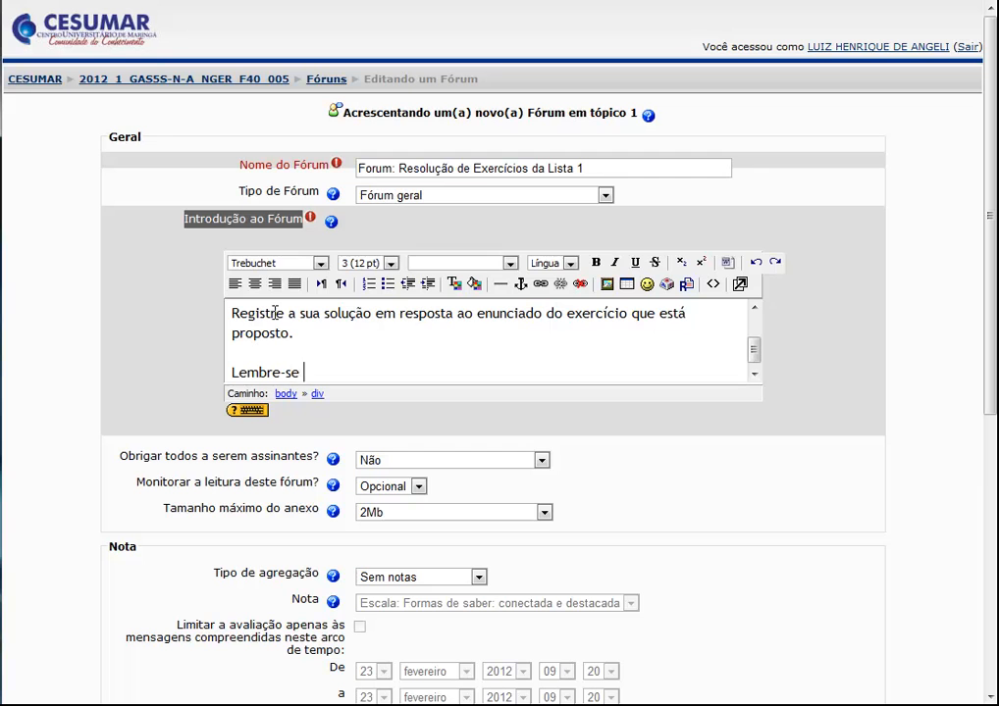
text(que você deve regis)
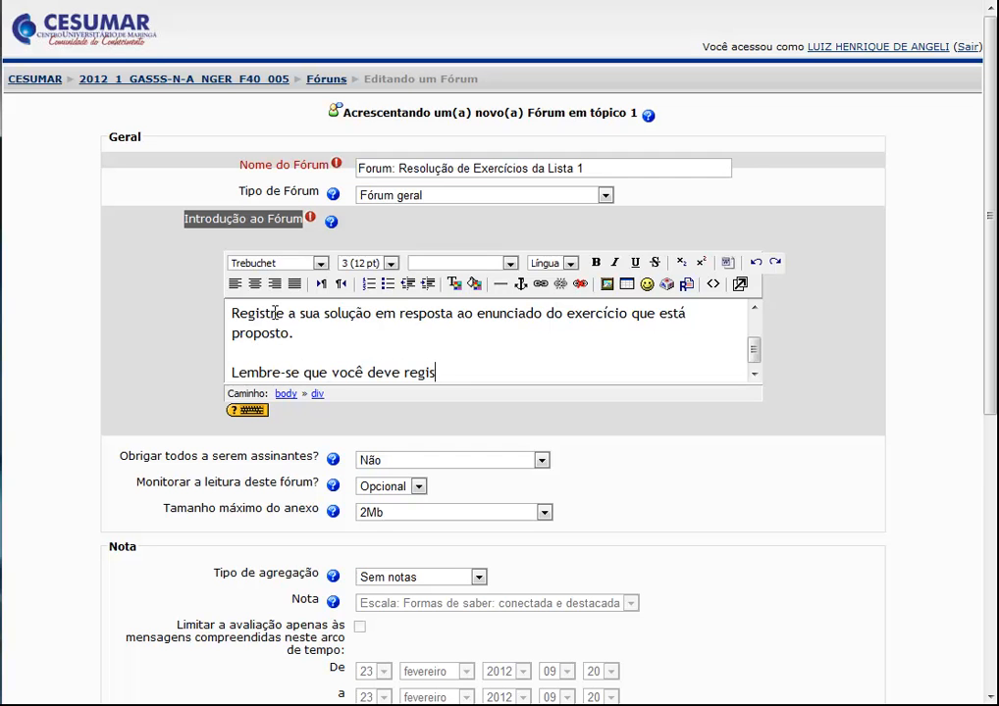
text(trar suas contribuições )
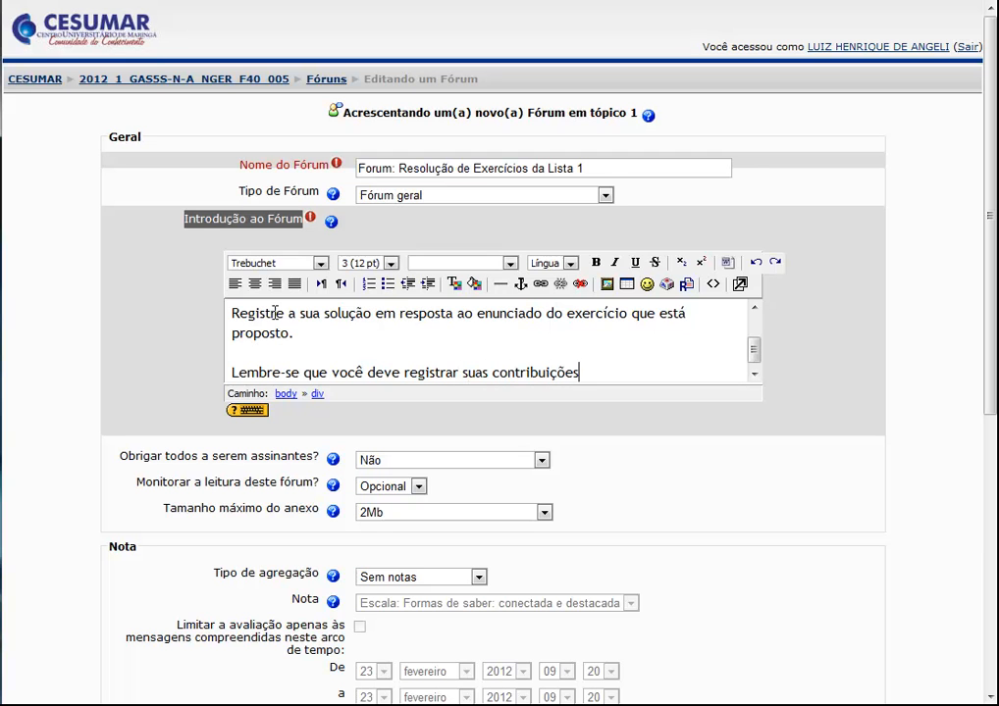
text(do dia 05/03/2012 até o dia 16/04/2012.)
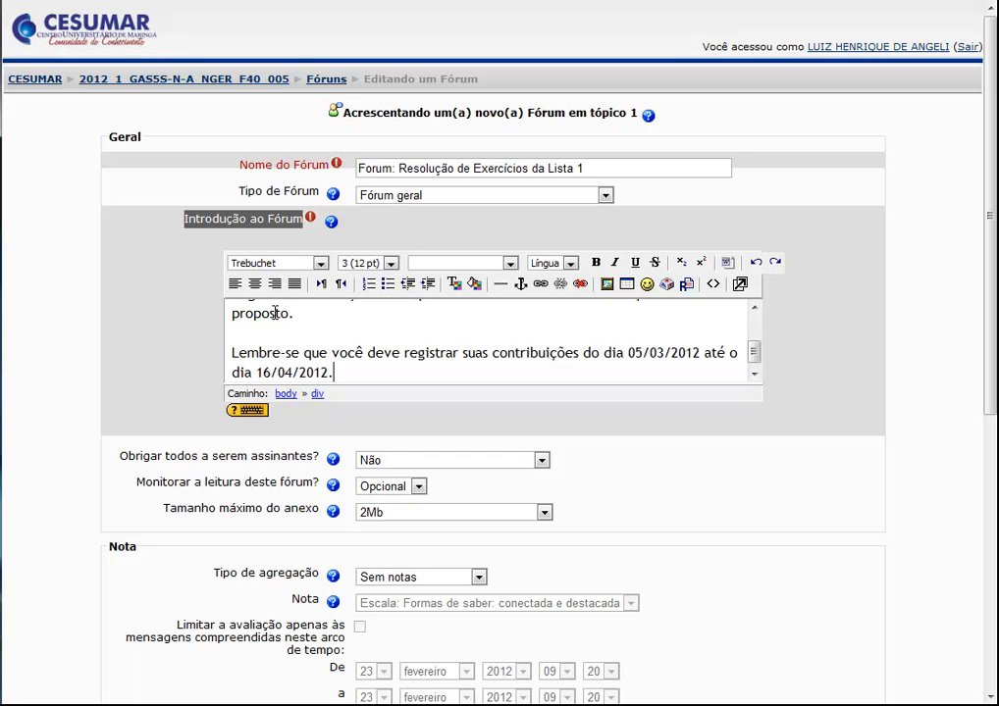
- Format the deadline paragraph beginning "Lembre-se" in the introduction as bold, dark red text (#990000)
scroll(379, 345, up, 2)
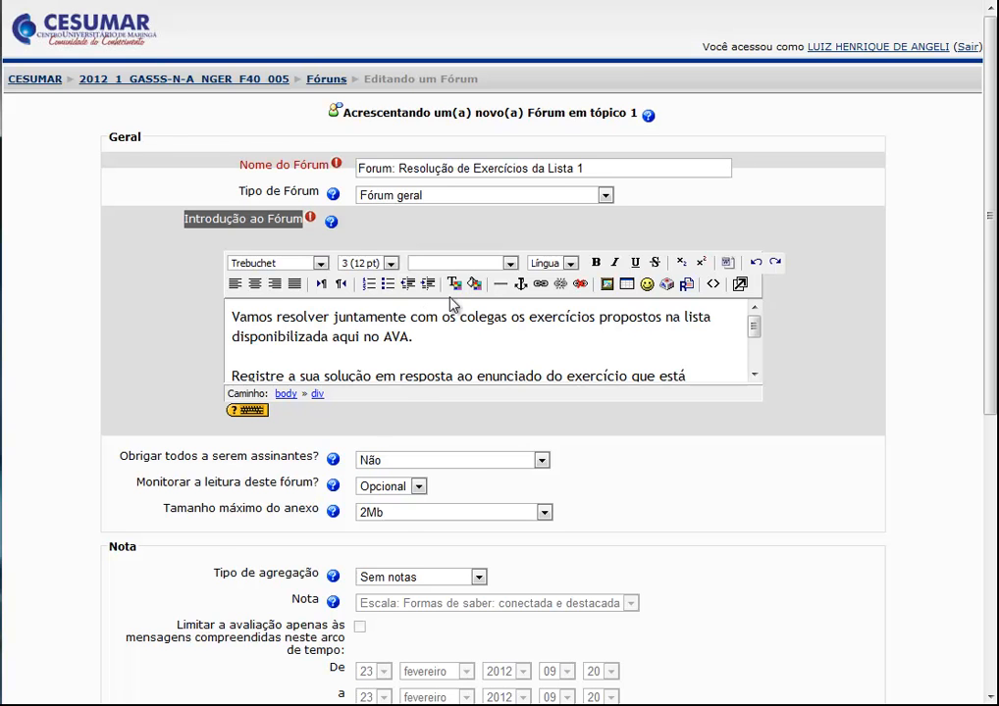
scroll(399, 344, down, 5)
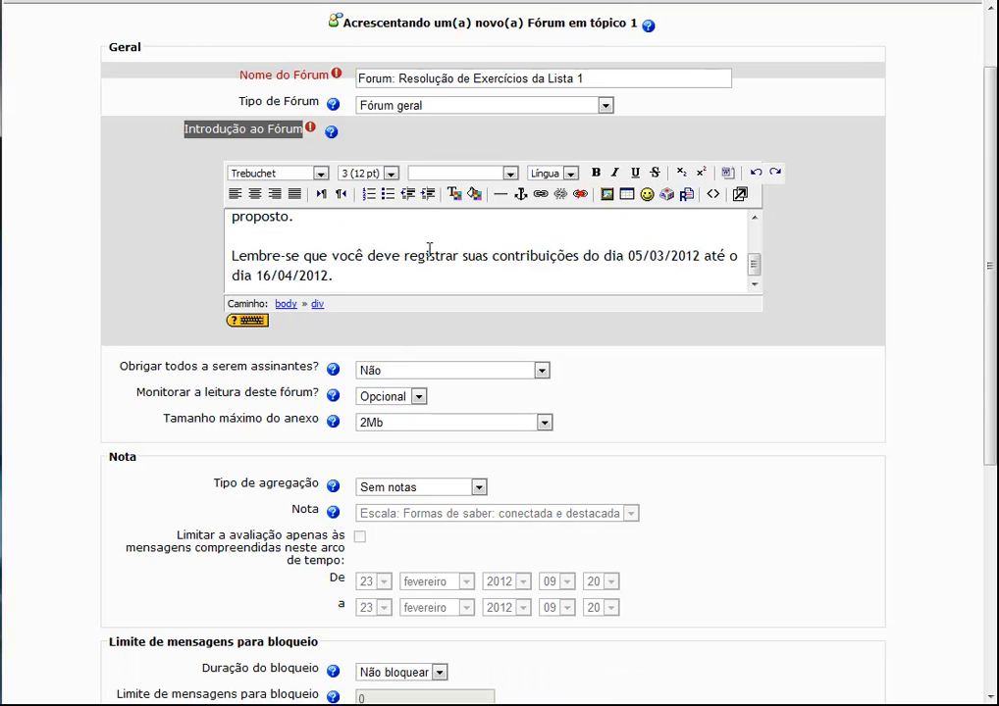
drag(232, 256, 343, 277)
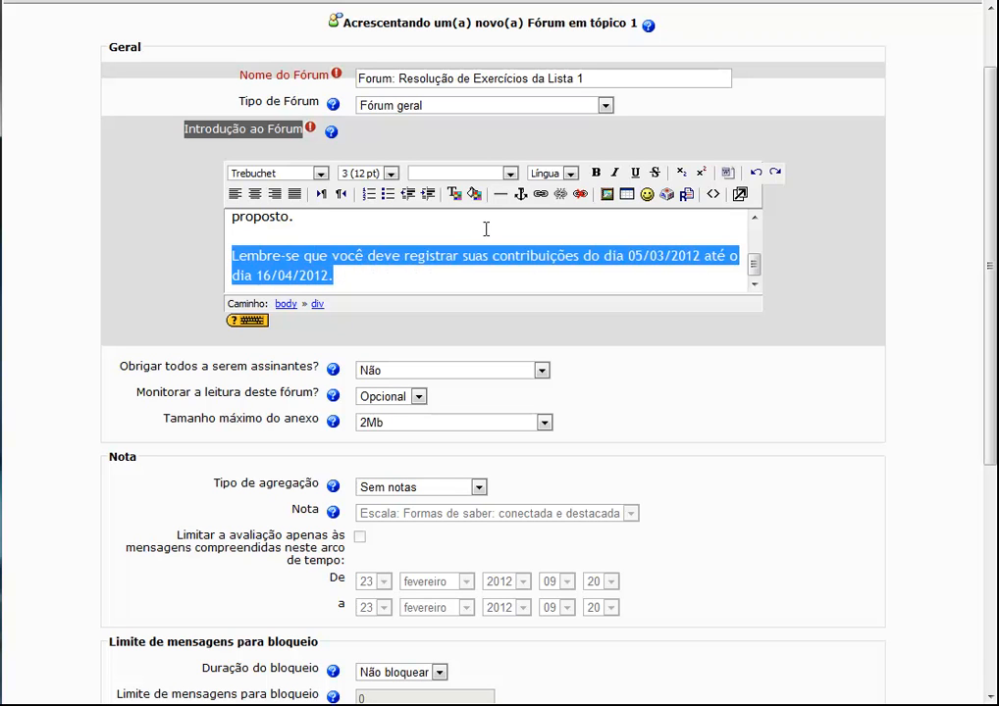
click(596, 174)
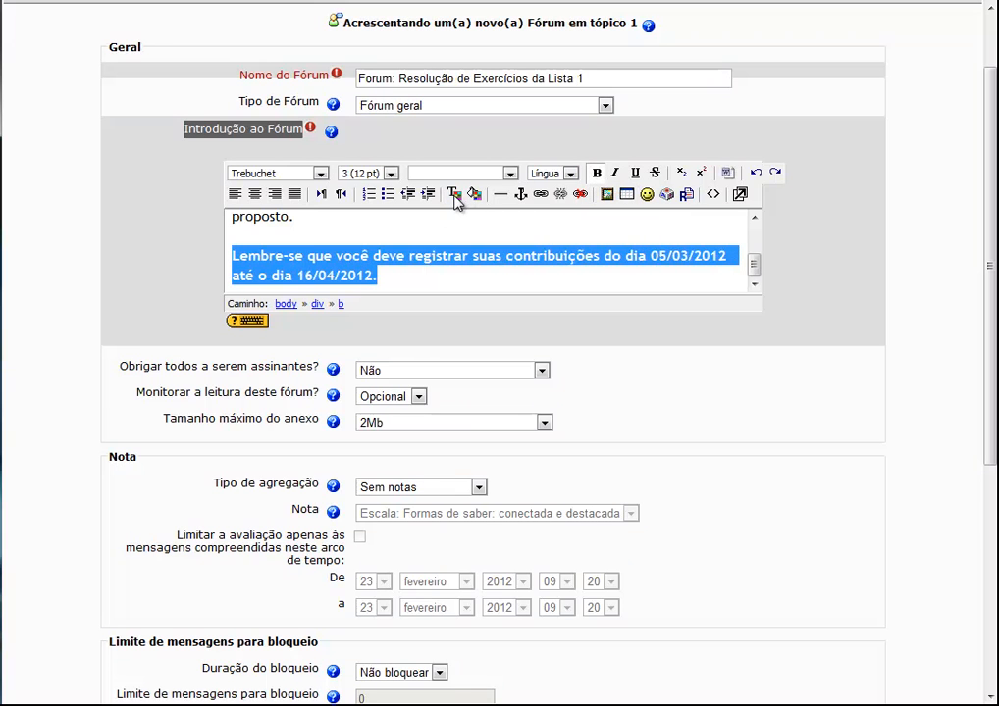
click(454, 195)
drag(59, 192, 675, 278)
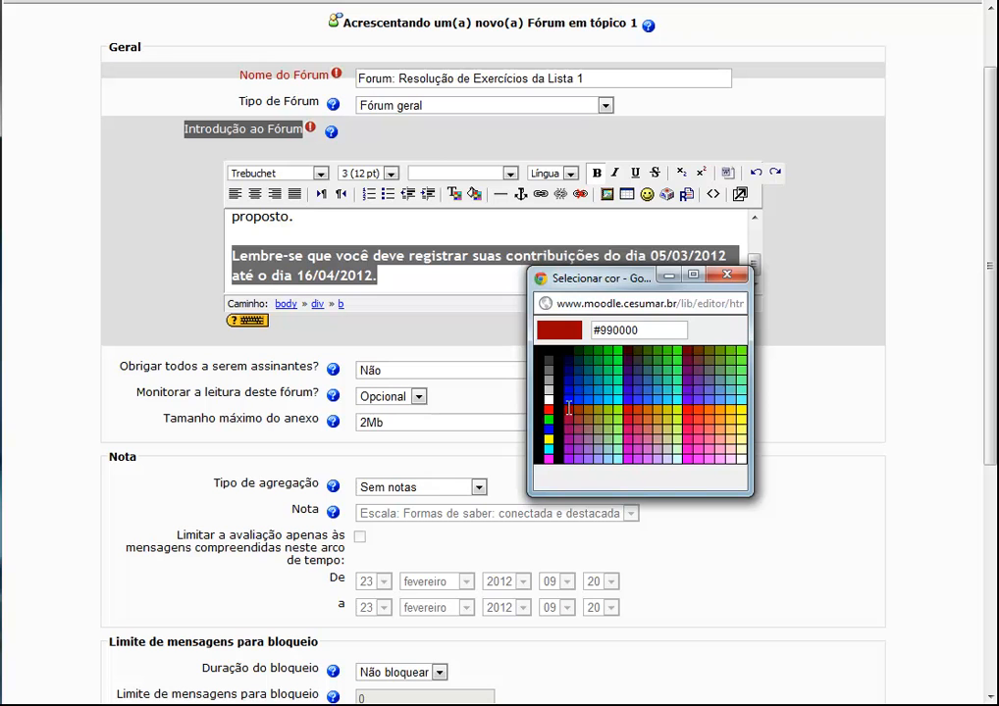
click(567, 417)
click(393, 228)
scroll(392, 235, up, 3)
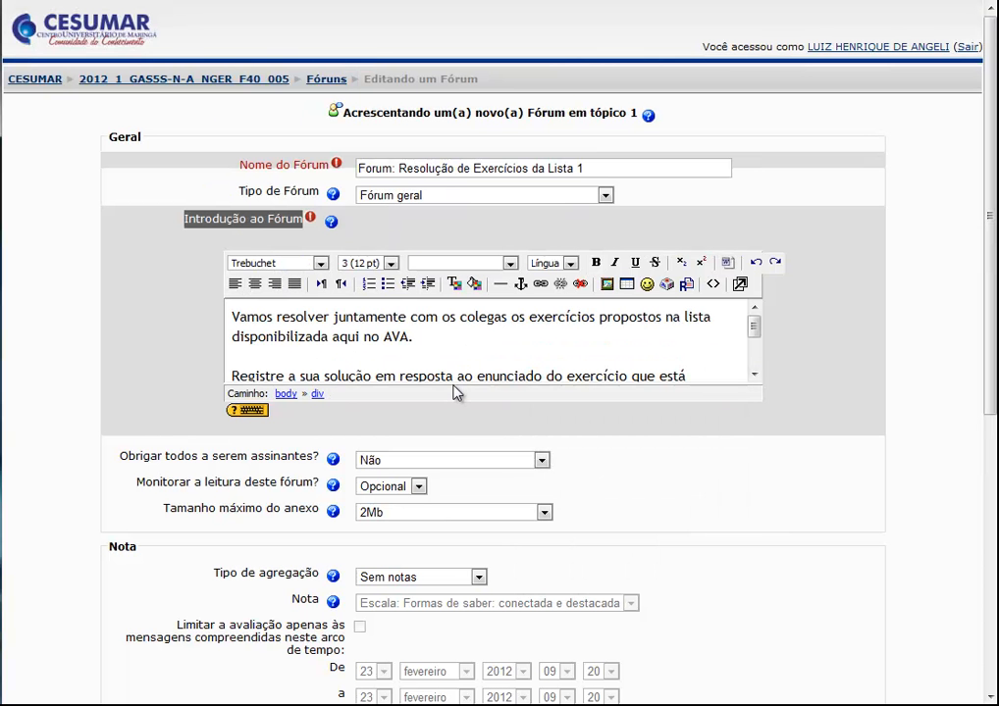
scroll(407, 343, down, 3)
click(270, 319)
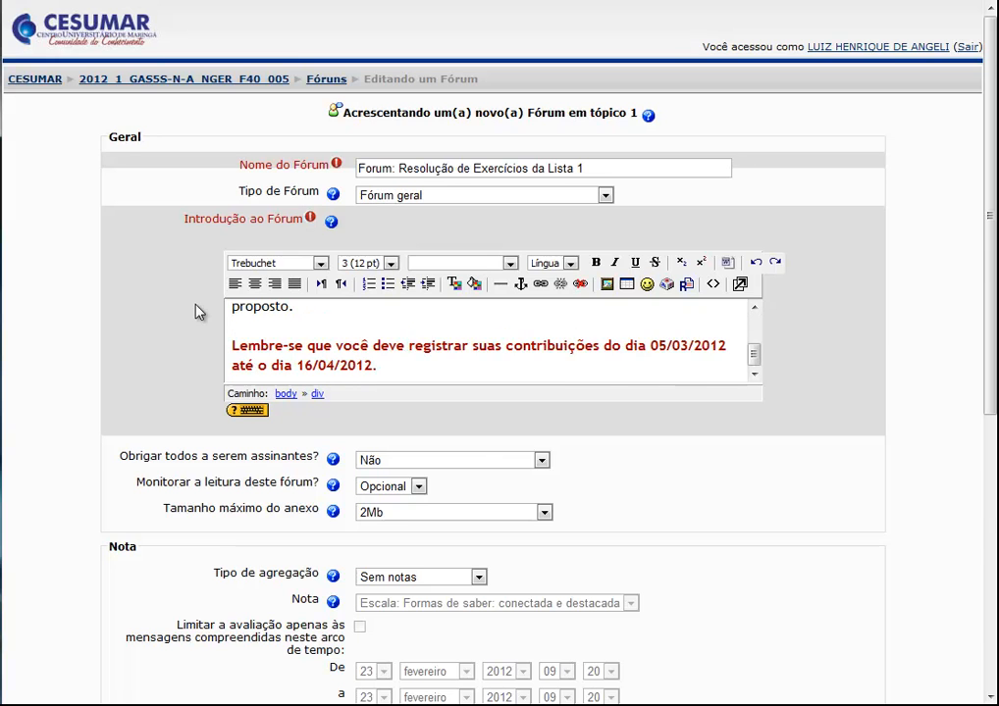
- Set mandatory subscription to "Sim, para sempre" and the maximum attachment size to "Não é permitido enviar arquivos"
scroll(196, 310, down, 3)
scroll(197, 310, down, 2)
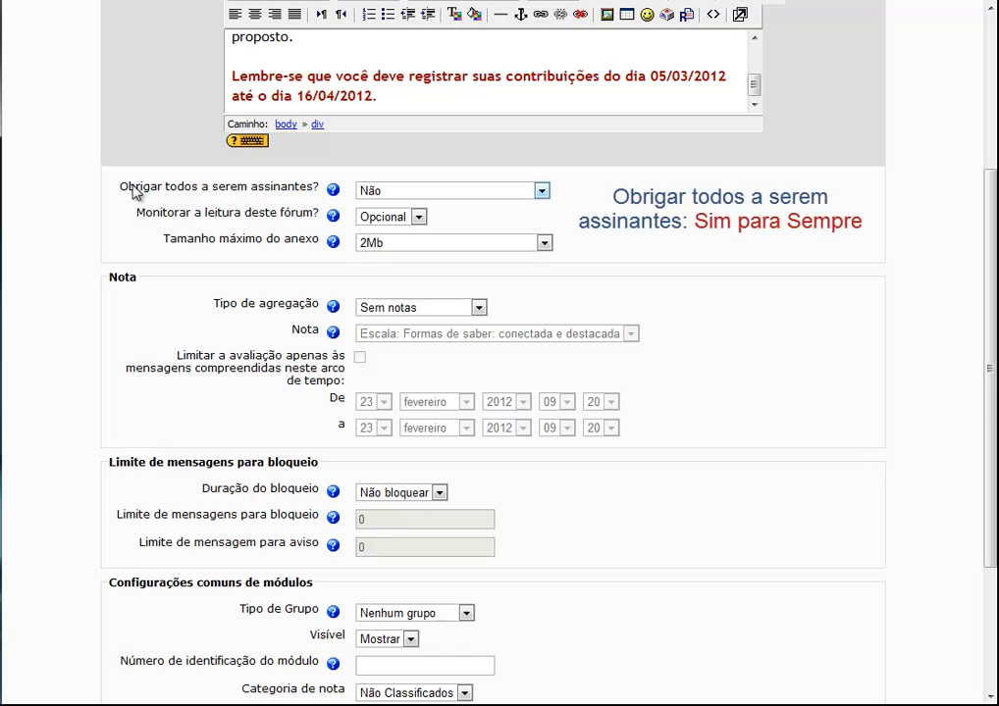
click(405, 199)
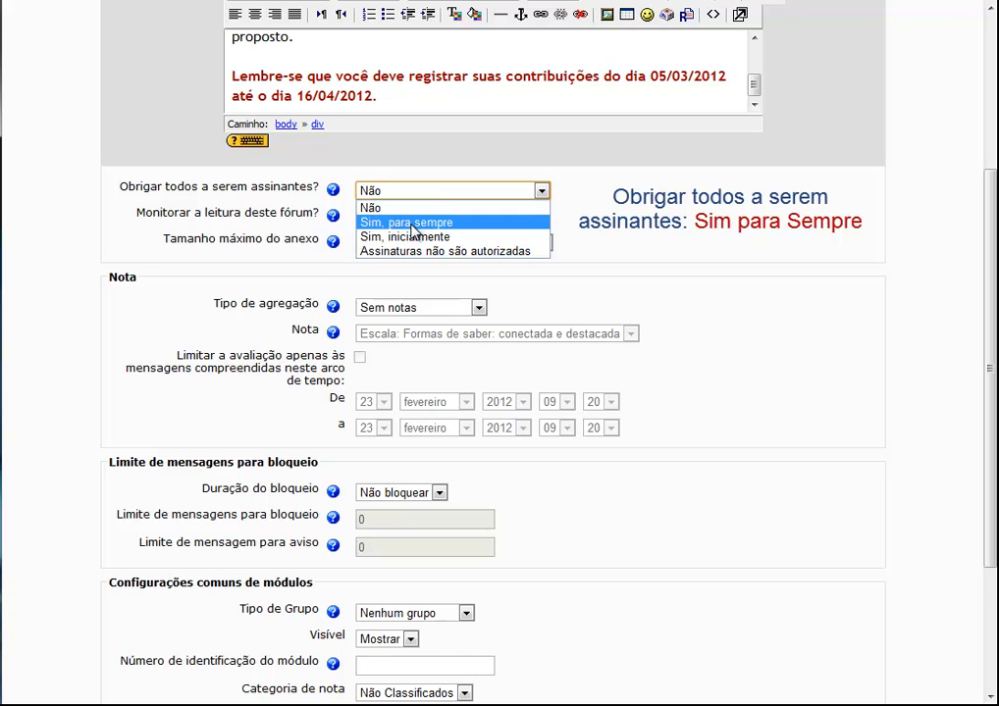
click(412, 223)
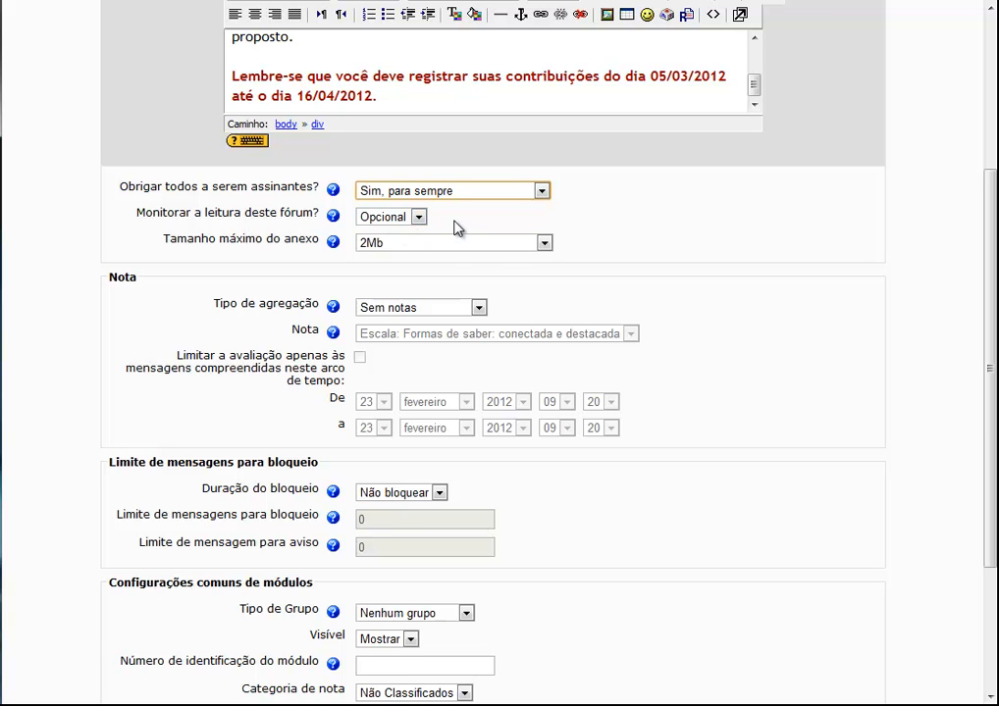
click(480, 252)
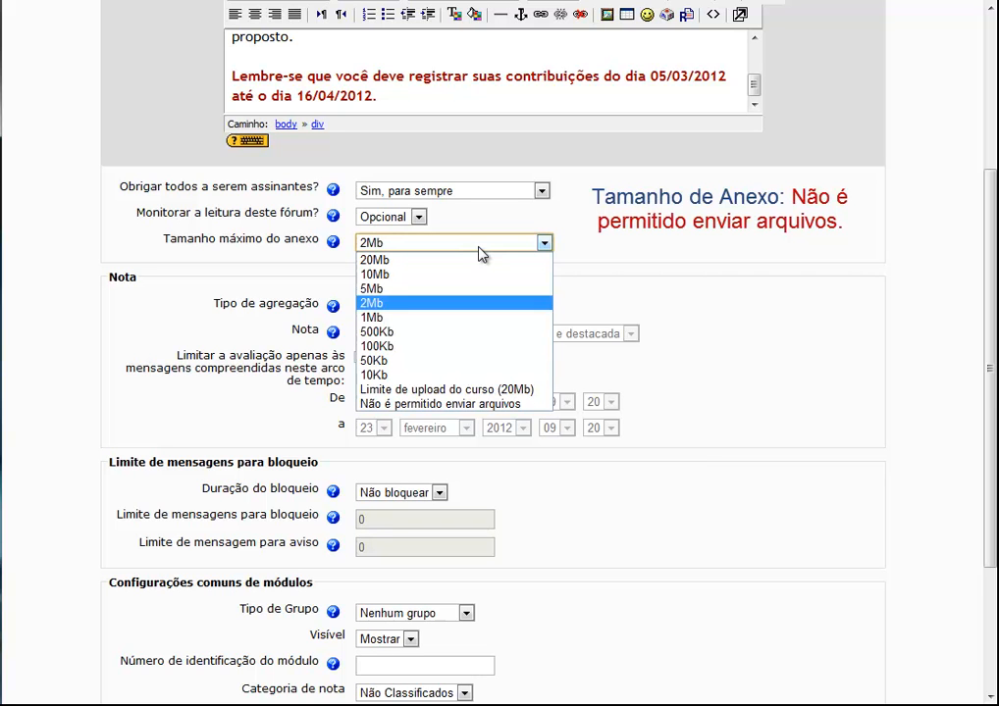
click(440, 405)
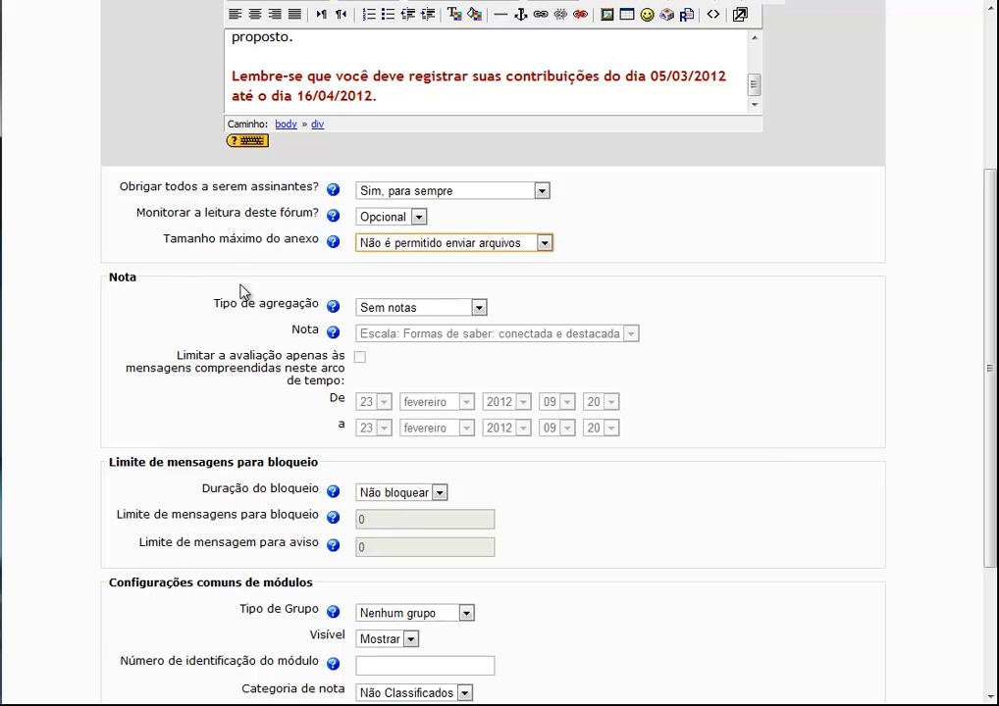
- Set the forum's grade aggregation type to "Nota média" and the maximum grade to 50
click(425, 312)
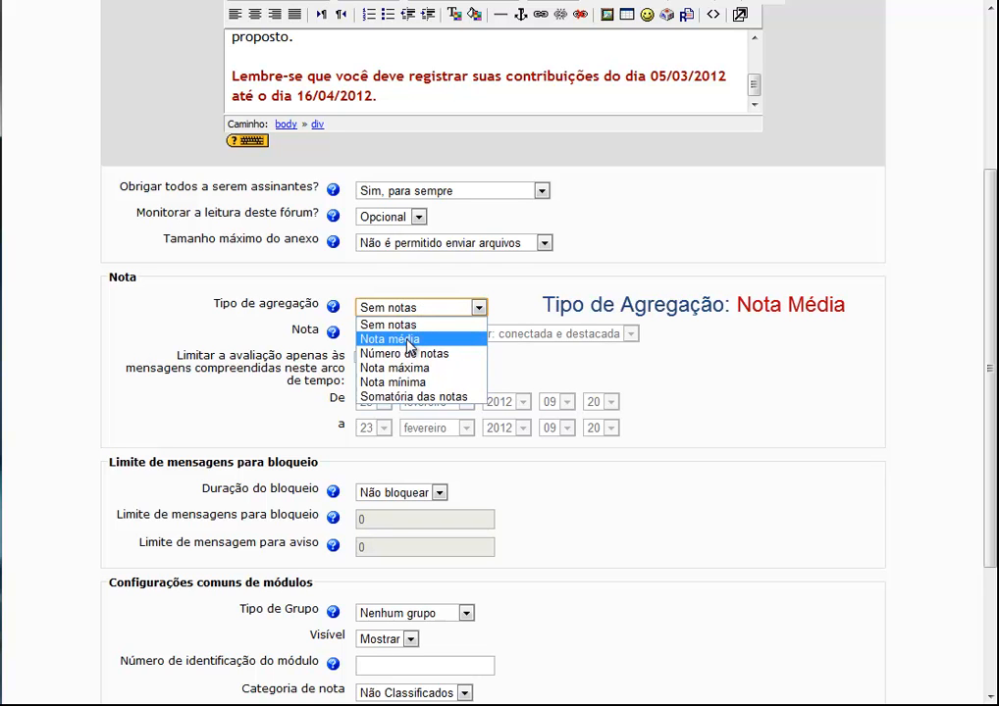
click(408, 342)
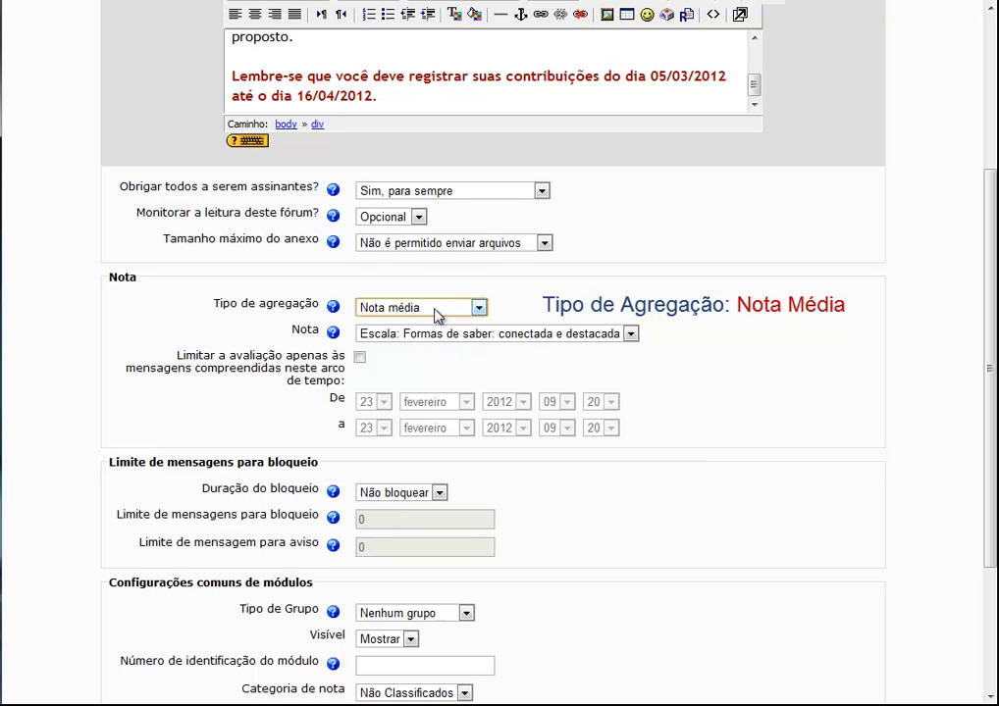
click(447, 335)
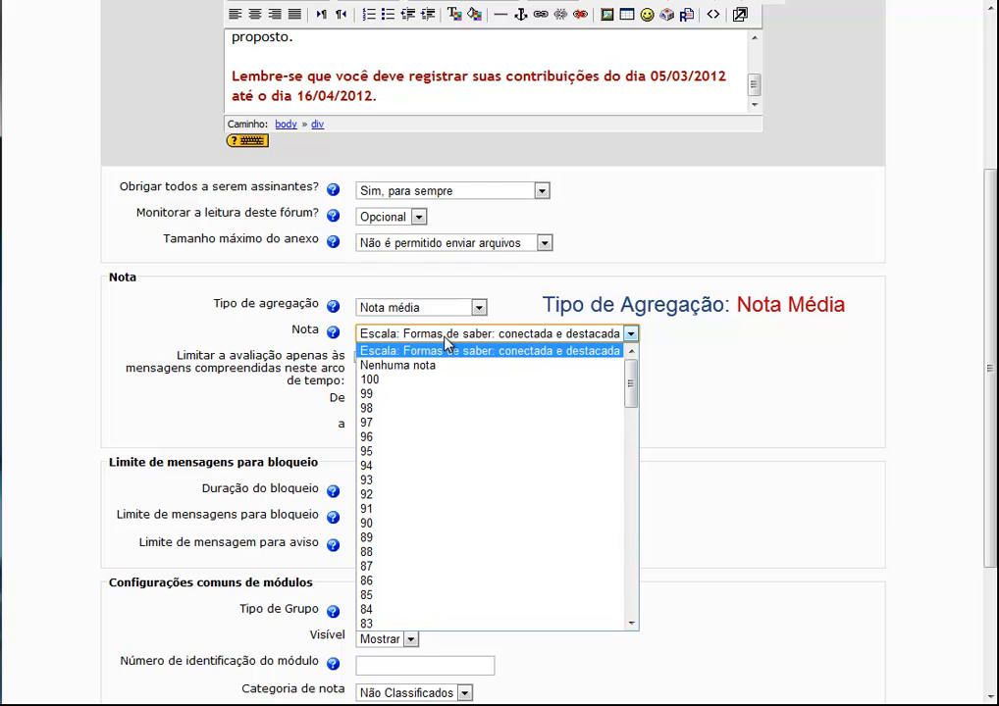
scroll(419, 375, down, 4)
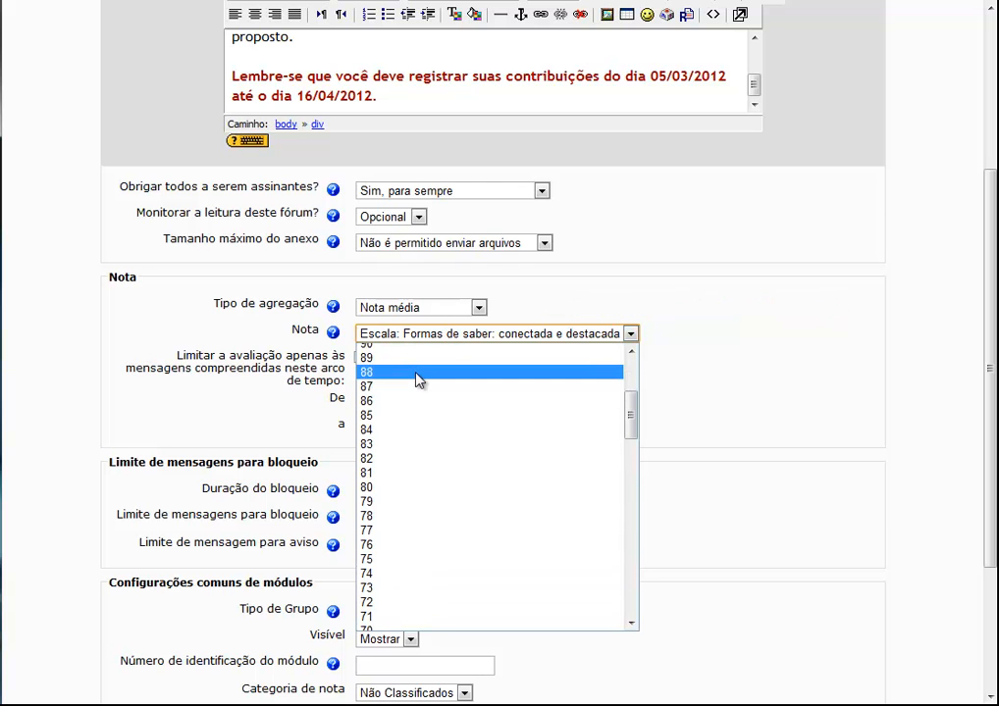
scroll(417, 392, down, 4)
scroll(425, 420, down, 4)
scroll(425, 422, down, 2)
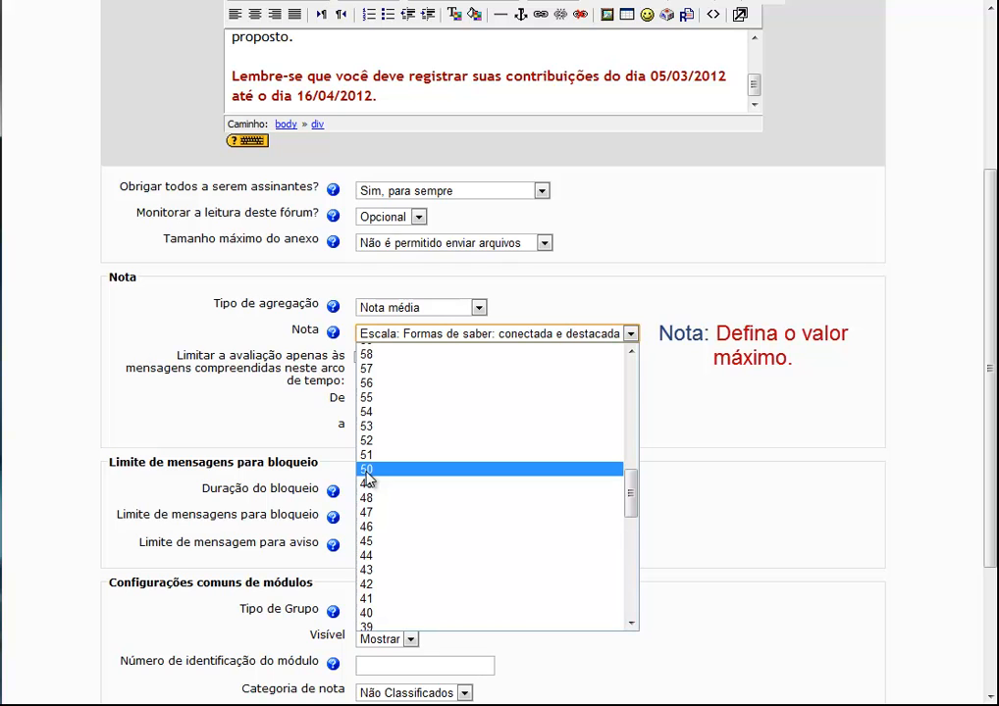
click(368, 471)
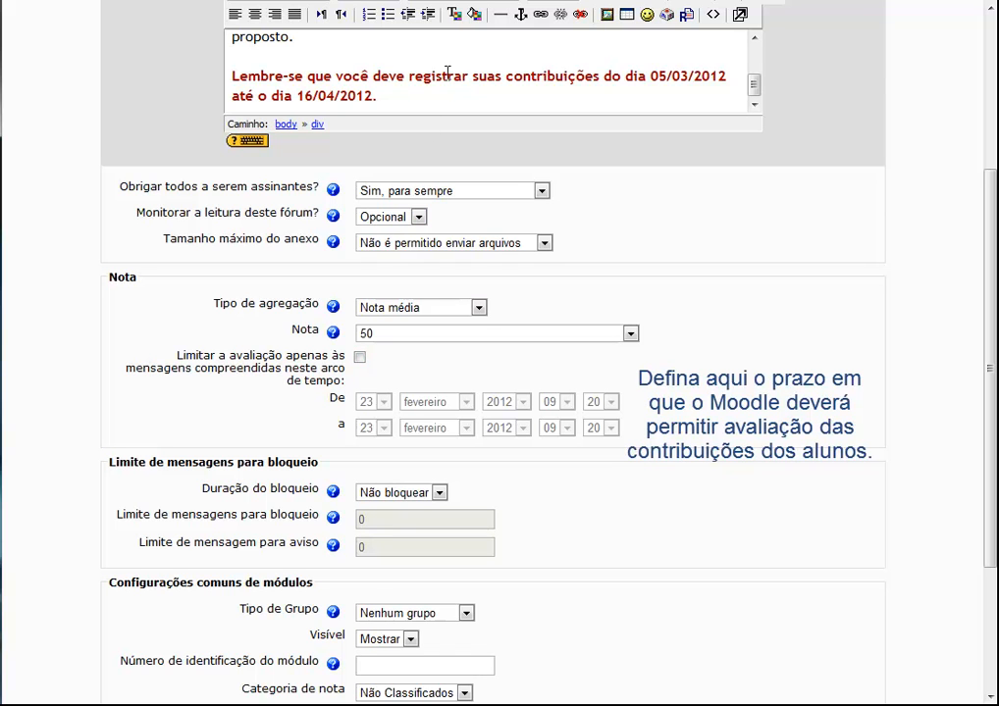
- Check the contribution dates in the introduction's deadline paragraph and restrict the grading to messages within a time range
drag(233, 75, 388, 98)
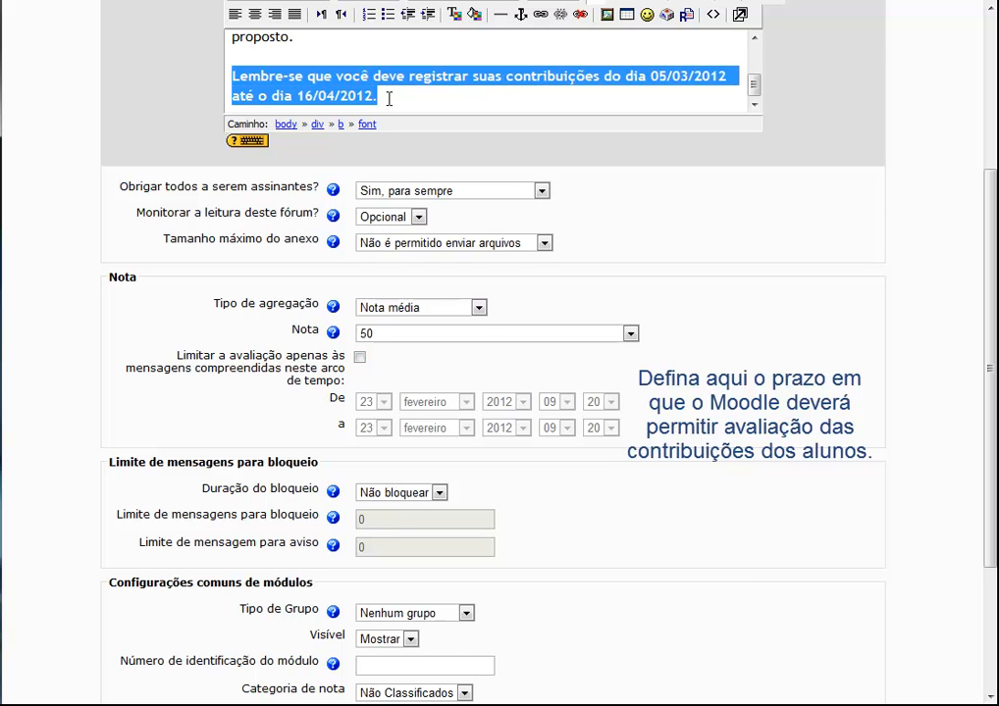
click(651, 76)
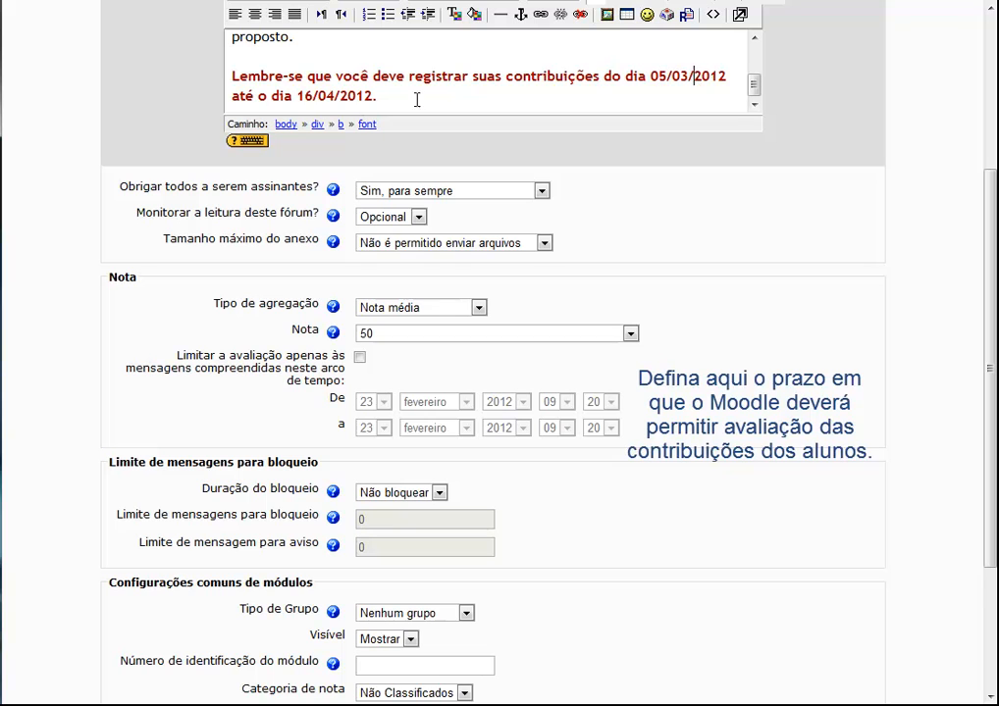
drag(298, 95, 372, 95)
click(356, 96)
click(360, 359)
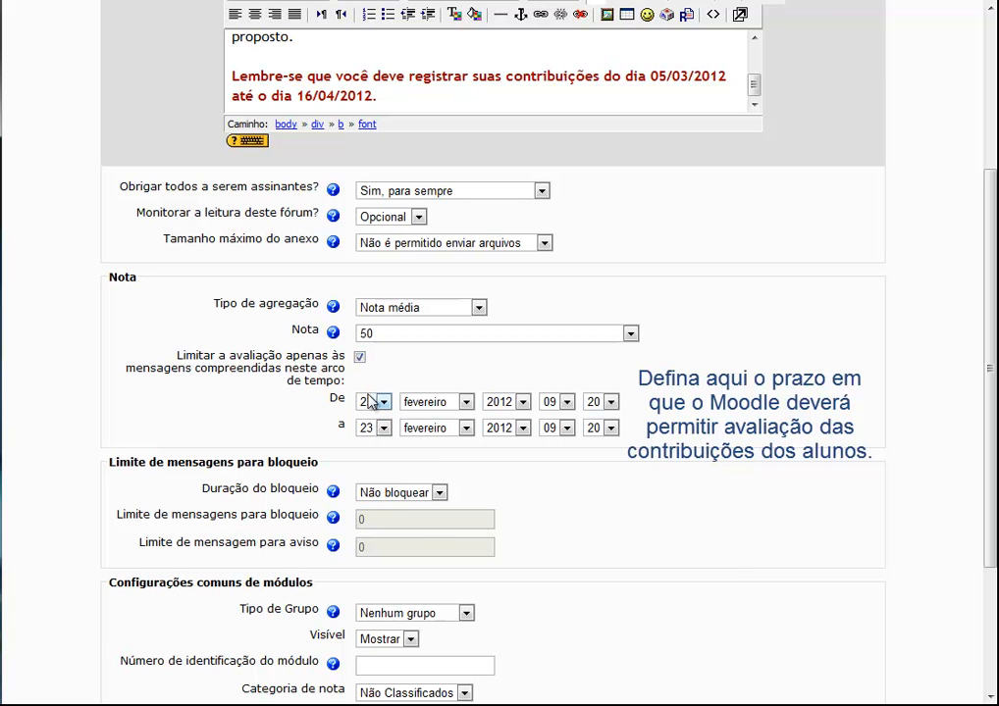
click(361, 359)
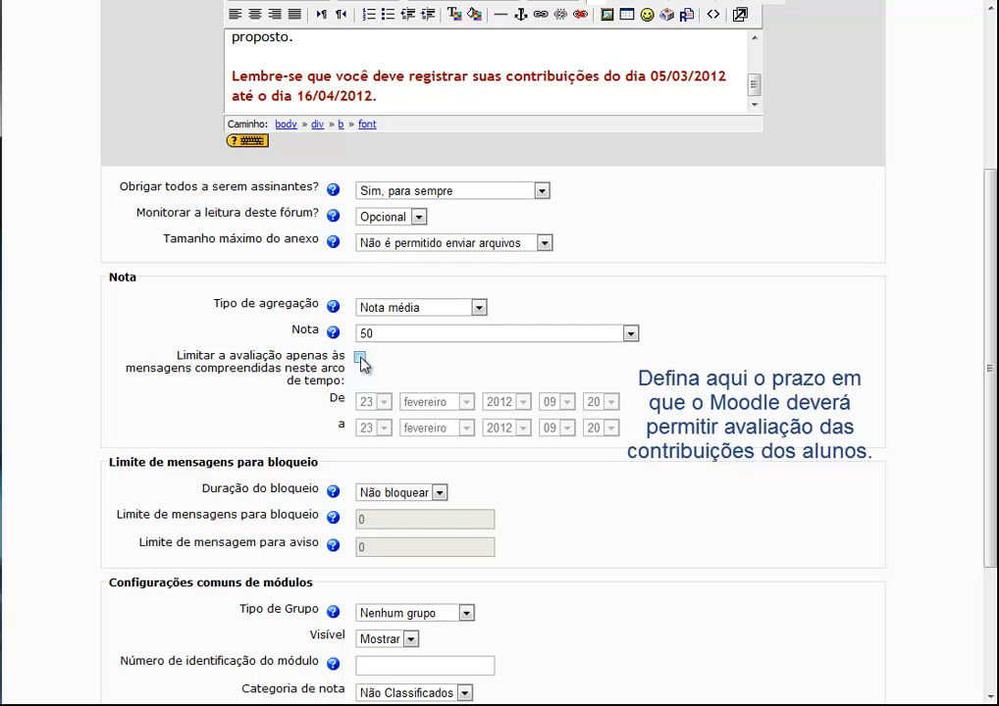
click(360, 358)
- Set the start of the grading period to 5 março 2012 at 00:00
click(383, 402)
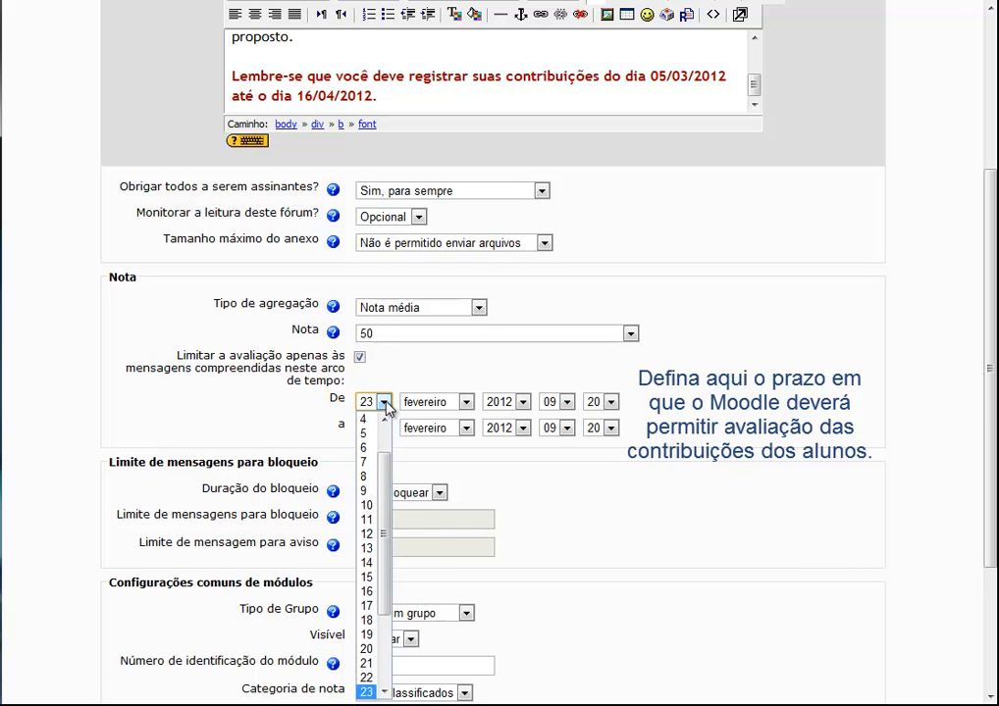
click(365, 432)
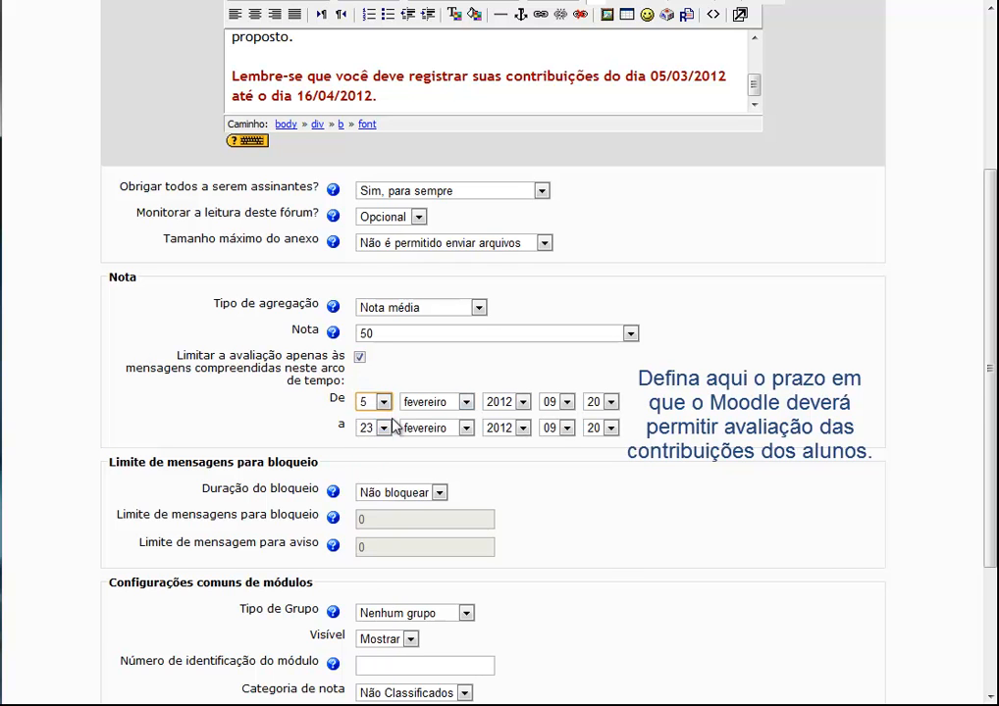
click(424, 403)
click(430, 449)
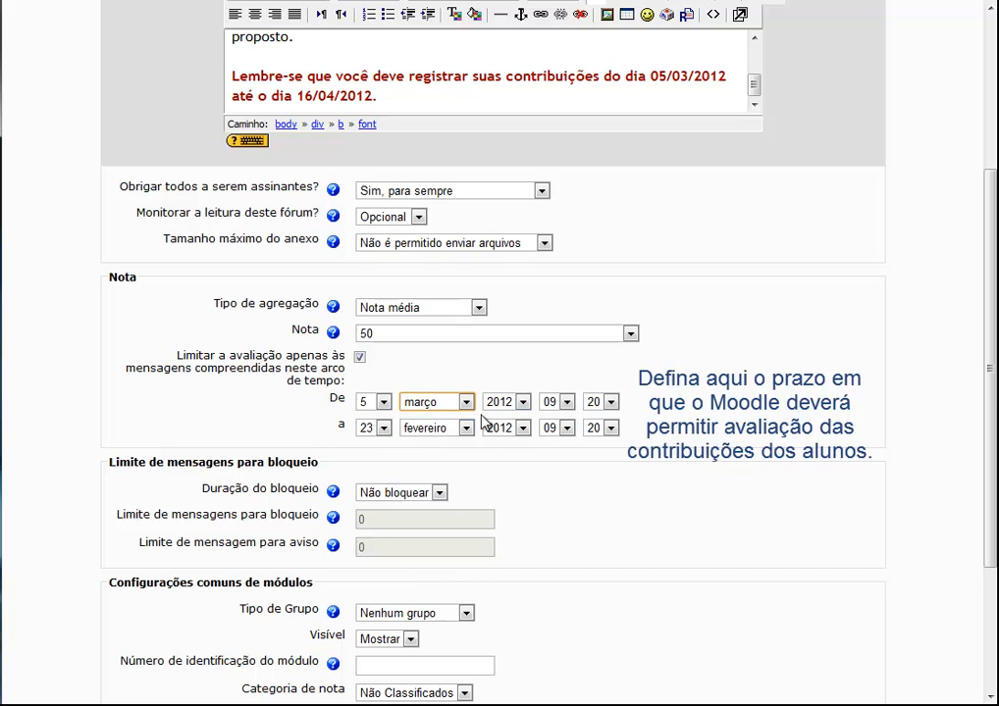
click(565, 403)
click(609, 403)
click(596, 418)
- Set the end of the grading period to 16 abril 2012 at 23:55
click(383, 428)
scroll(381, 478, down, 3)
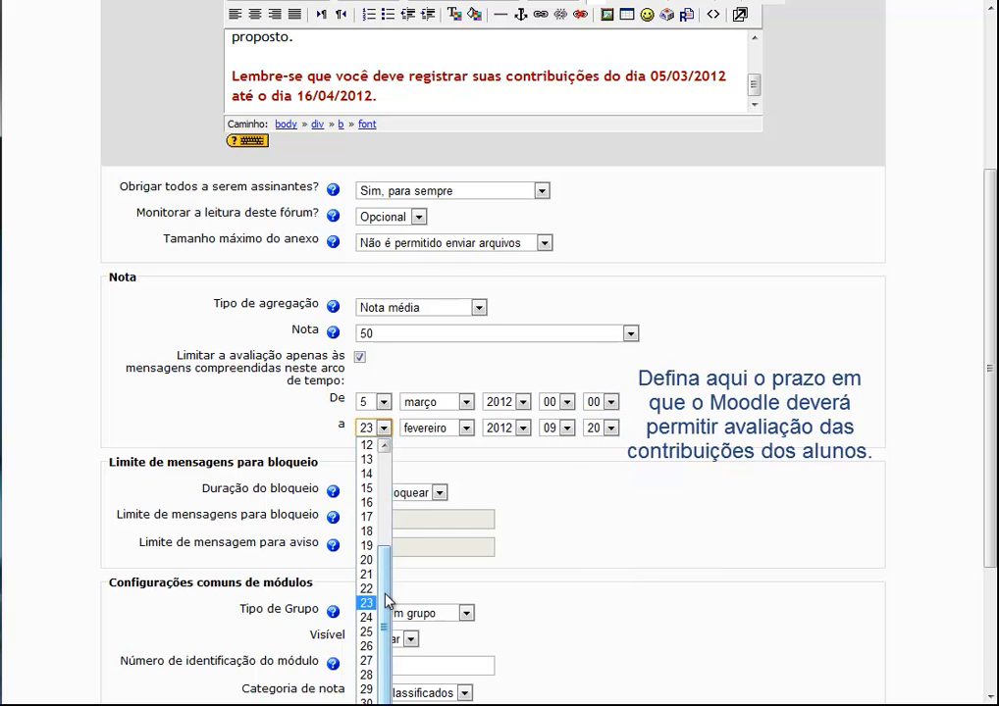
click(367, 502)
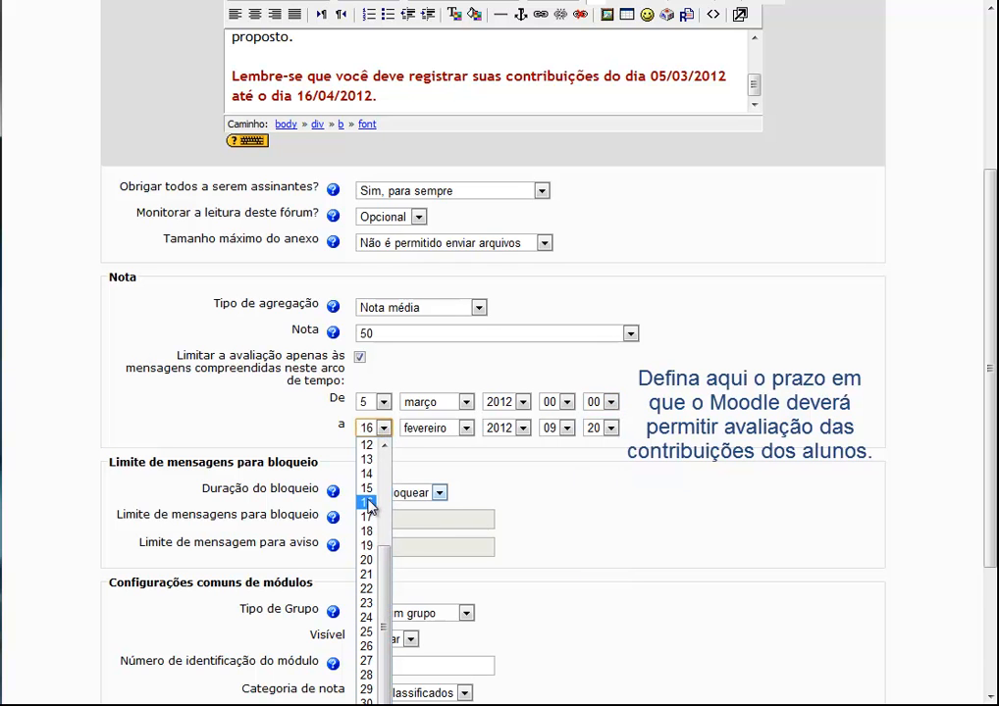
click(433, 431)
click(428, 487)
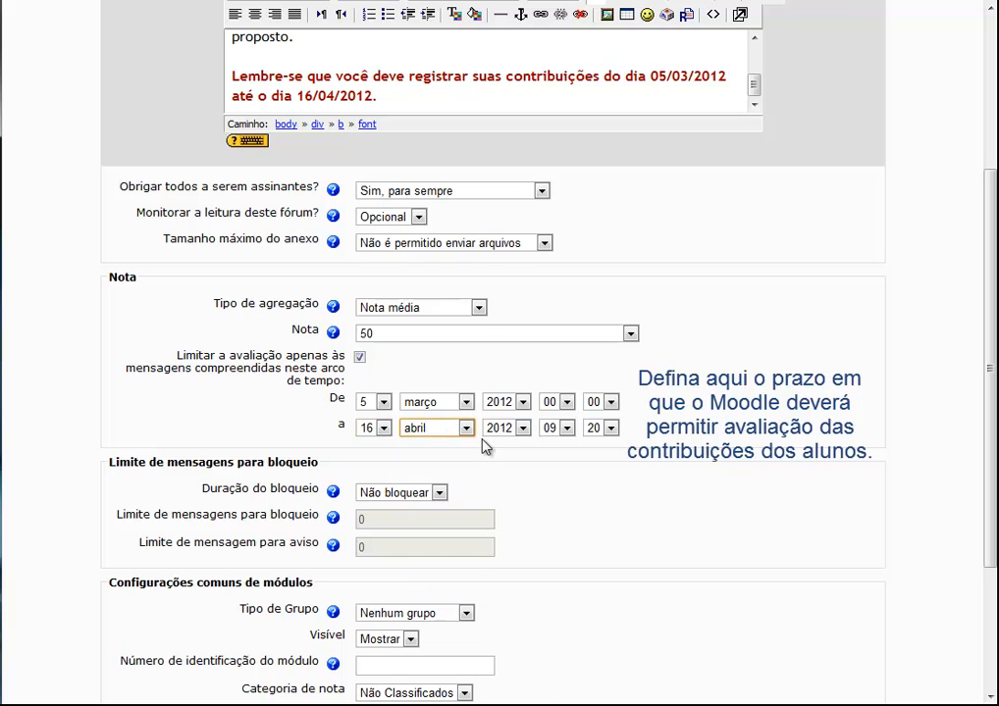
click(567, 429)
scroll(562, 695, down, 2)
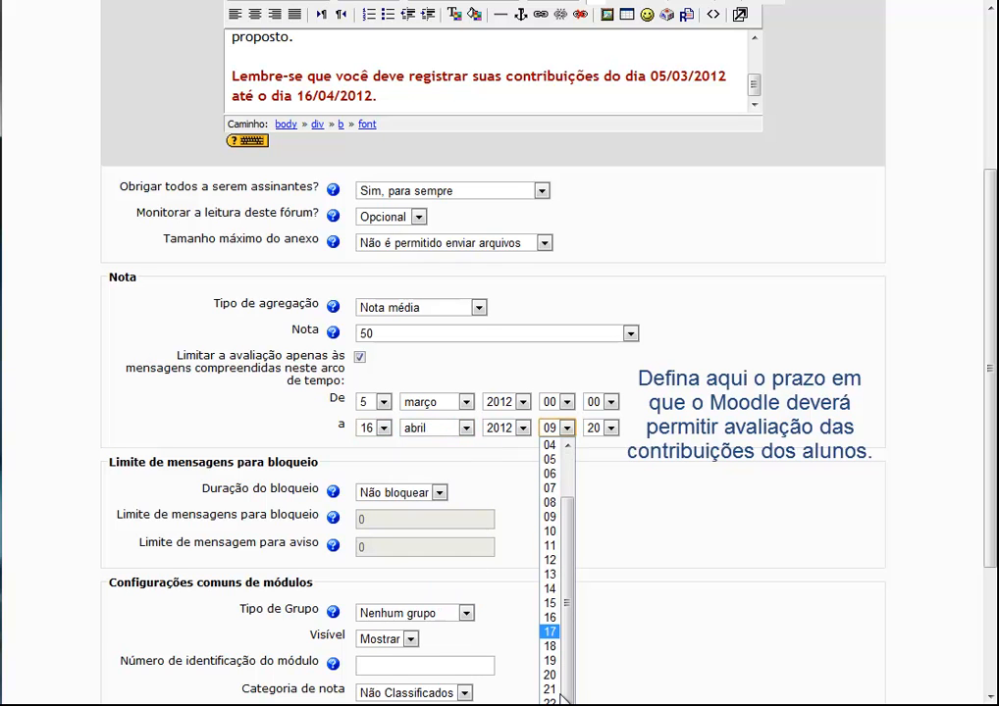
click(552, 705)
click(607, 429)
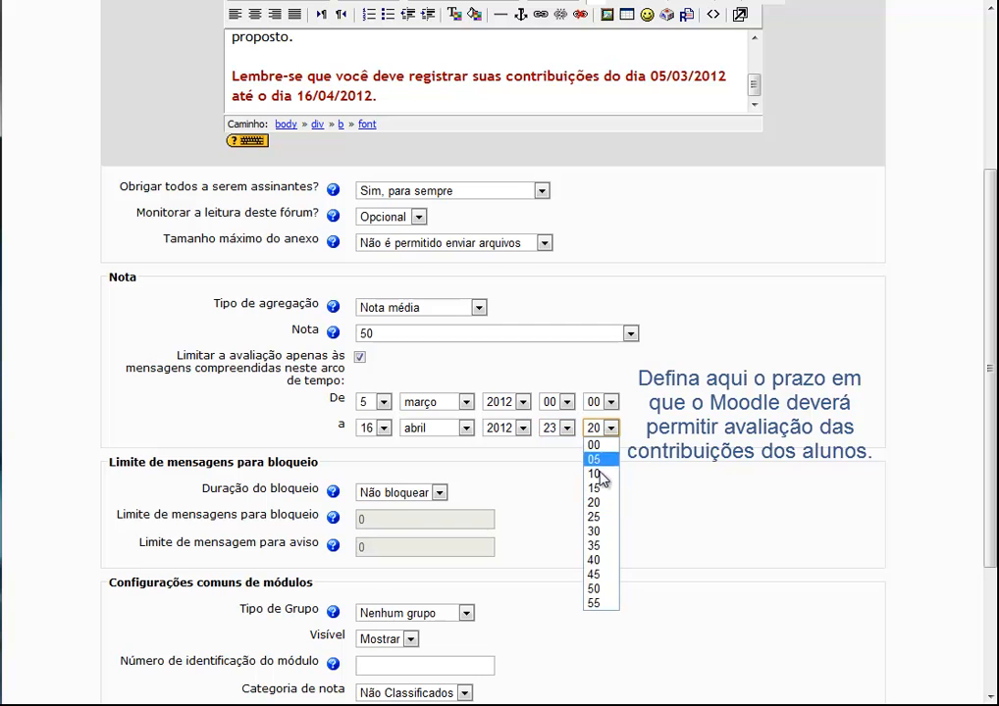
click(605, 602)
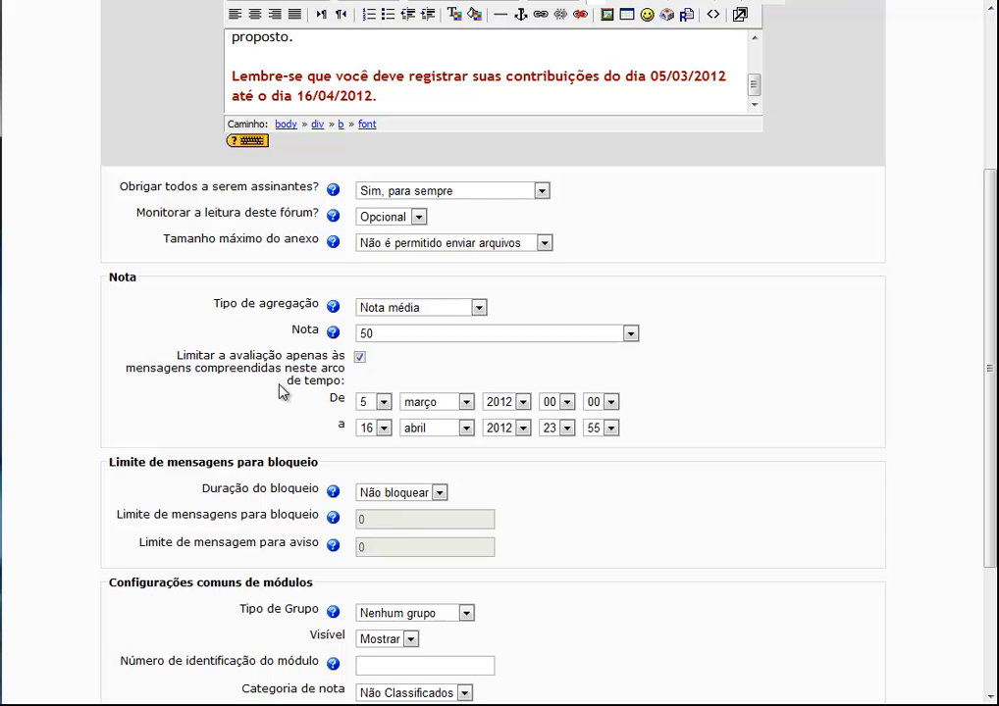
- Review the message blocking limits, the common module settings, the forum name and the introduction text
scroll(272, 391, down, 2)
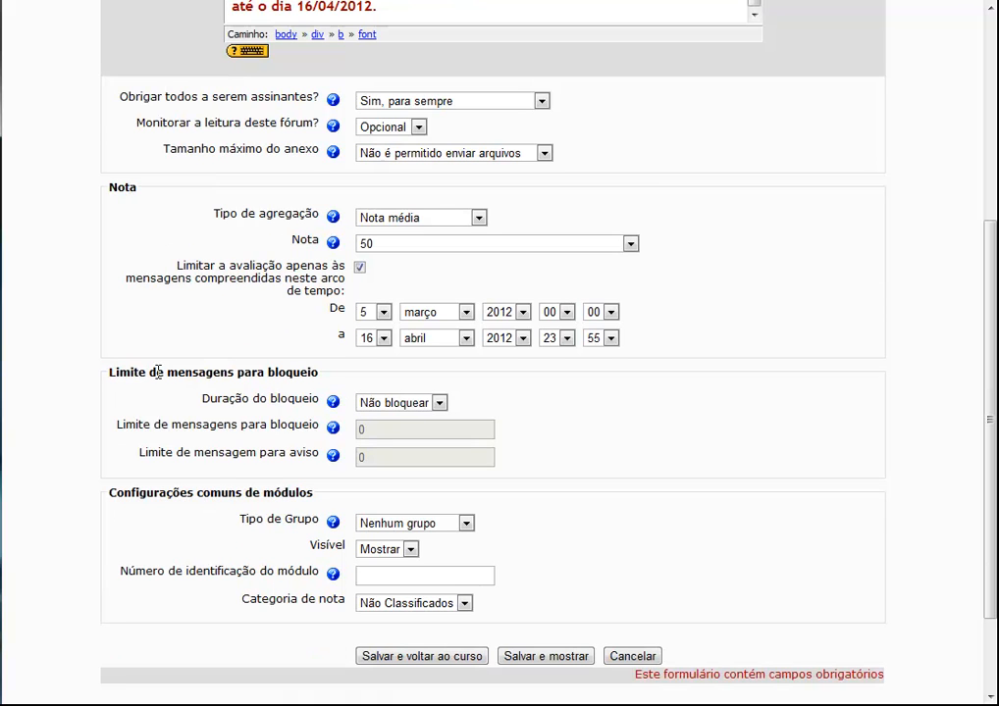
scroll(233, 378, down, 2)
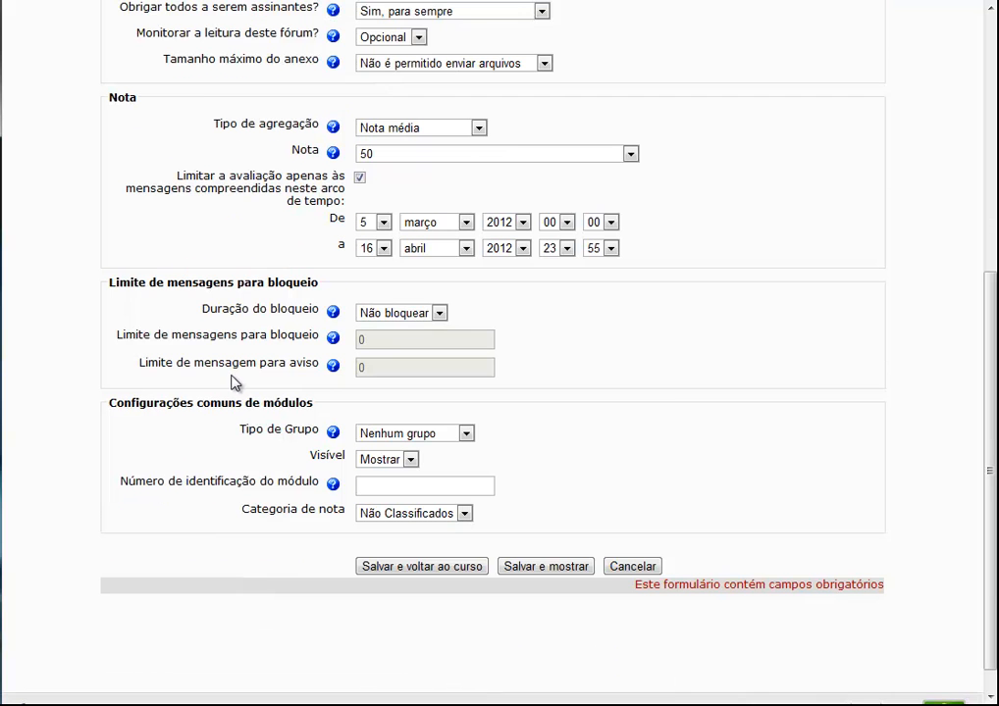
scroll(230, 383, down, 1)
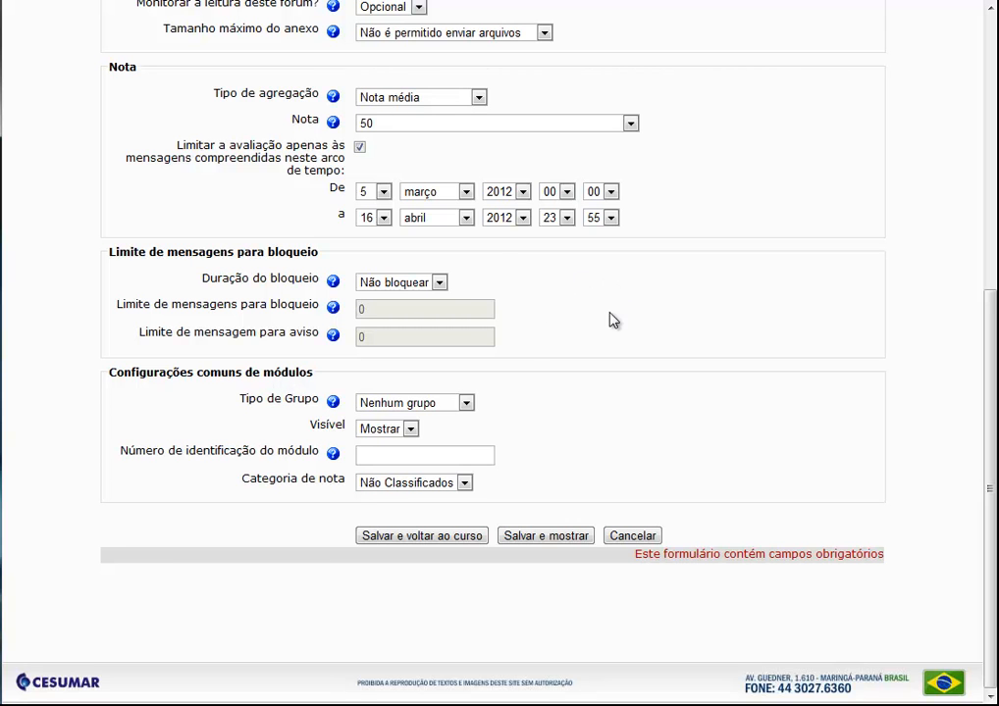
scroll(538, 363, up, 10)
scroll(538, 363, up, 3)
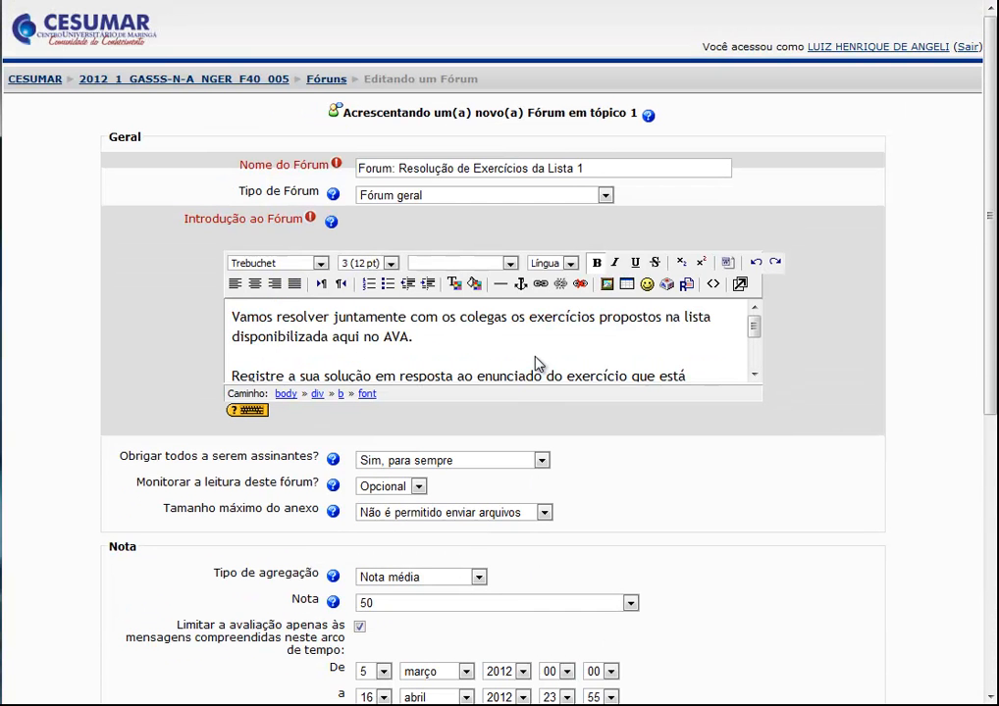
drag(359, 167, 616, 163)
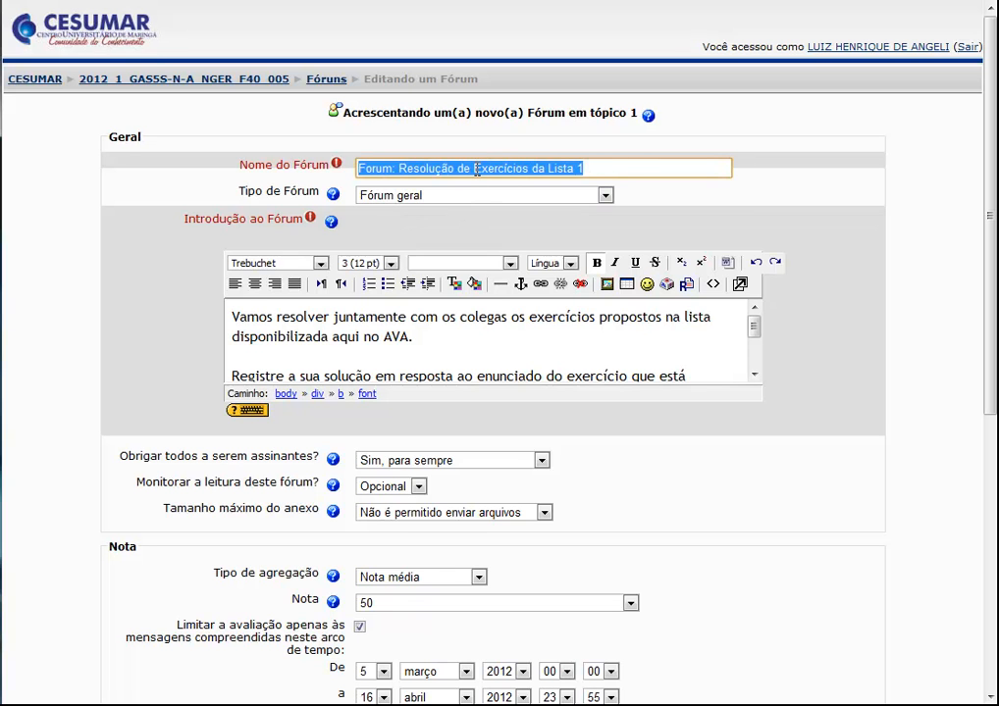
click(416, 171)
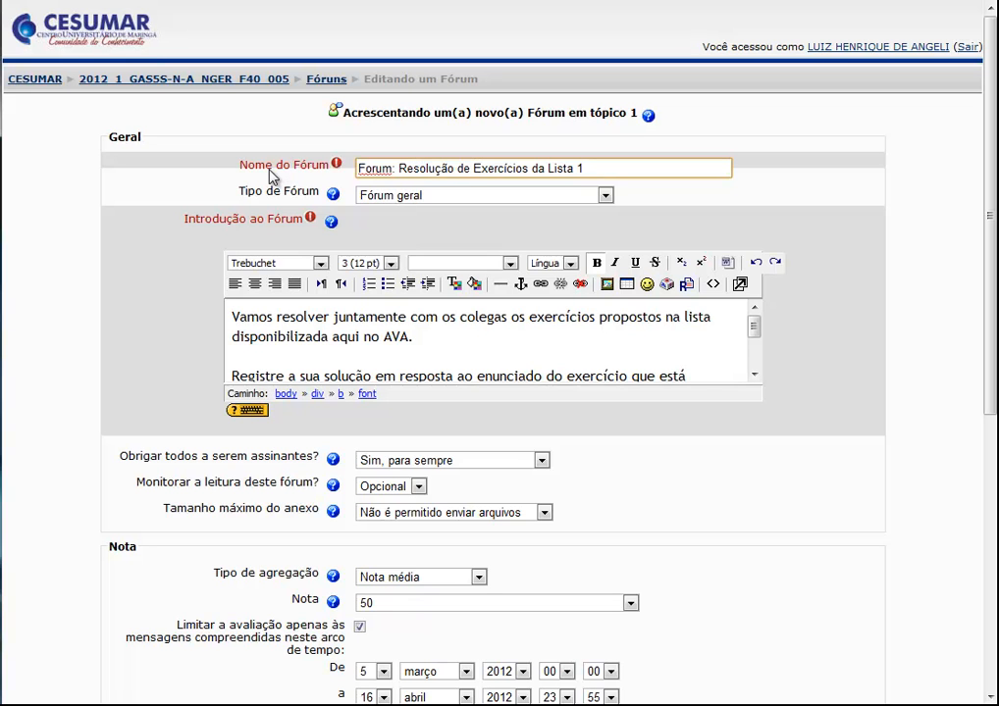
click(293, 182)
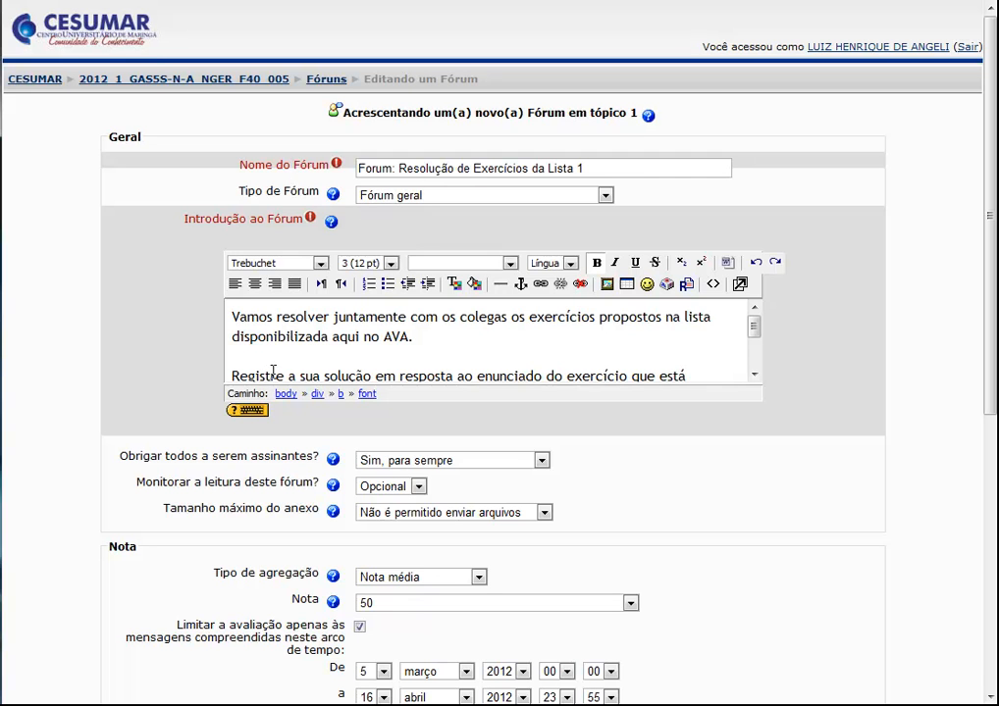
drag(232, 316, 455, 337)
scroll(455, 337, down, 3)
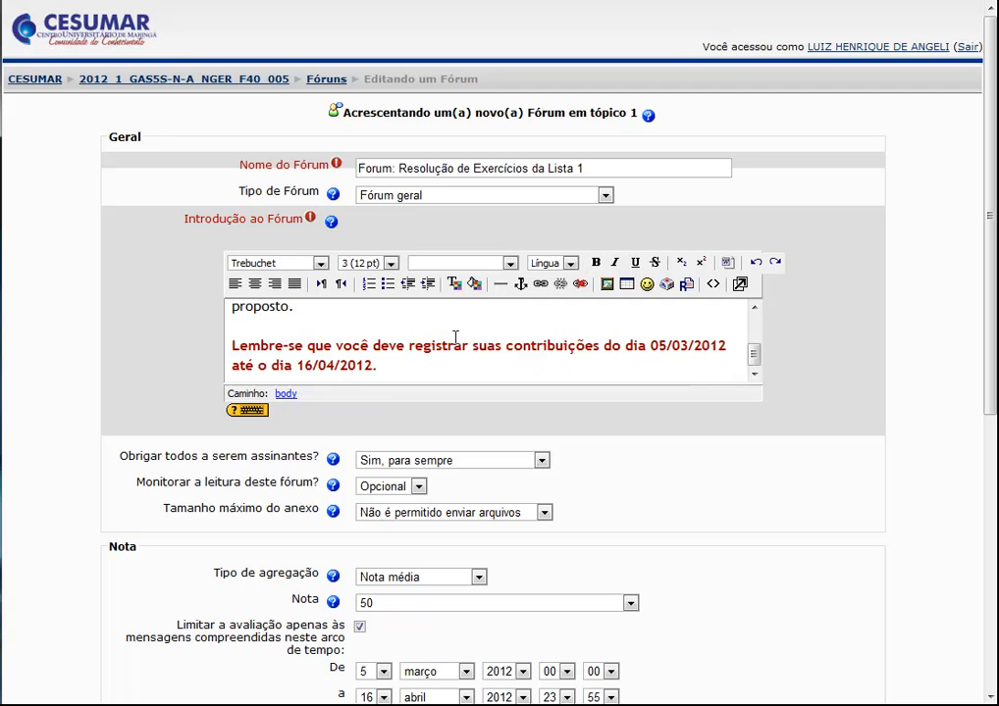
scroll(455, 337, up, 3)
scroll(452, 337, down, 5)
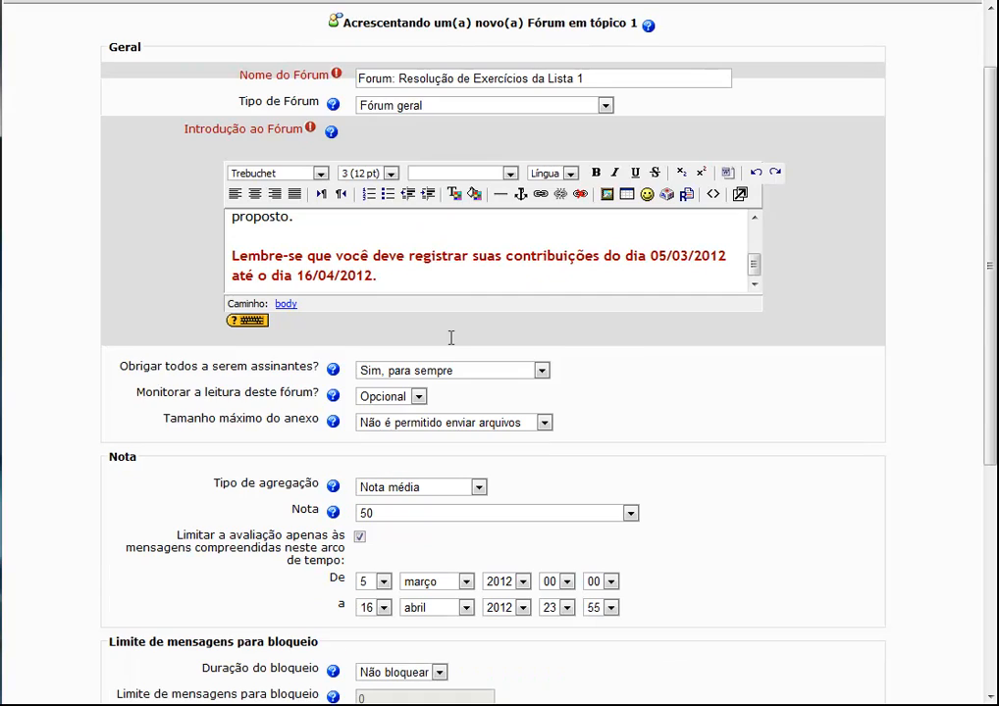
- Check the deadline paragraph, the subscription and attachment settings, and the dates of the grading period
click(234, 255)
shift+click(308, 269)
drag(308, 269, 411, 283)
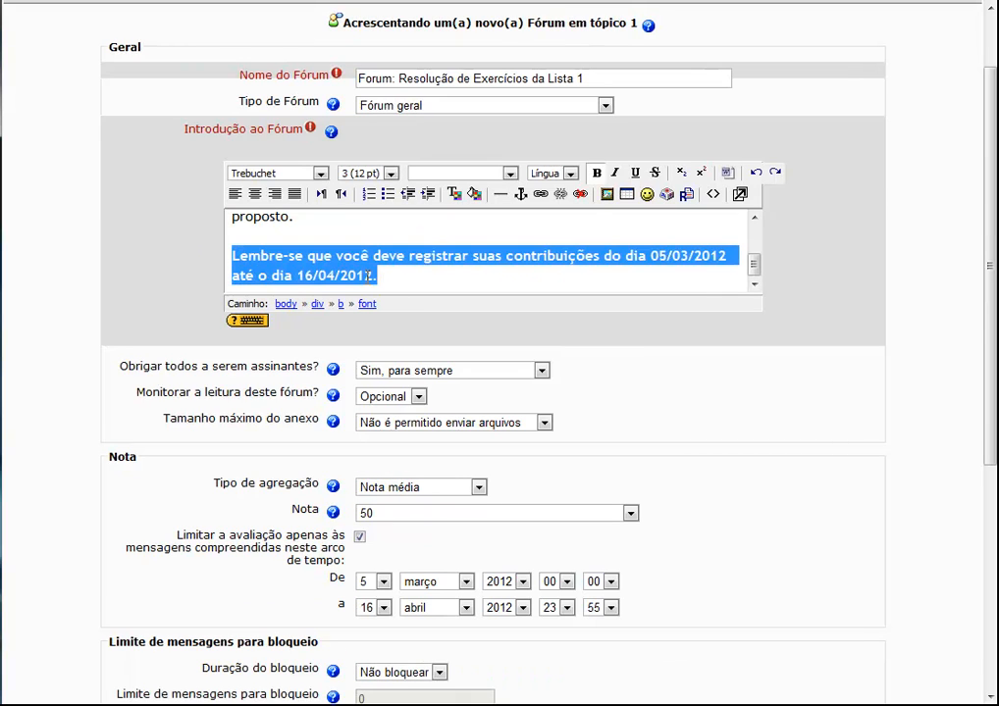
click(206, 370)
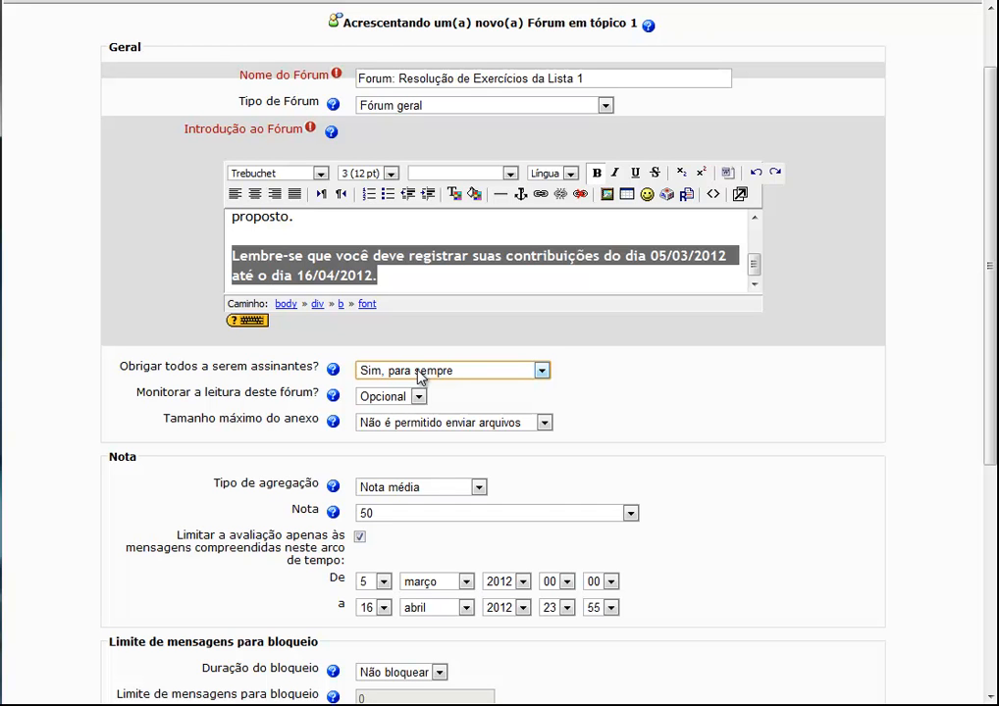
click(451, 404)
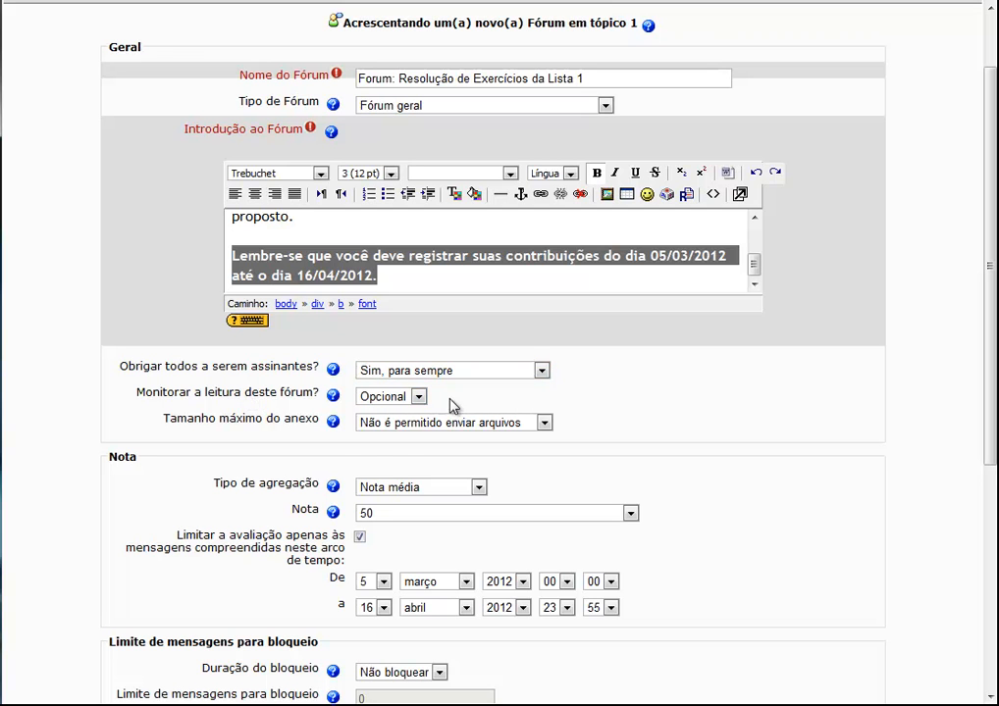
click(403, 428)
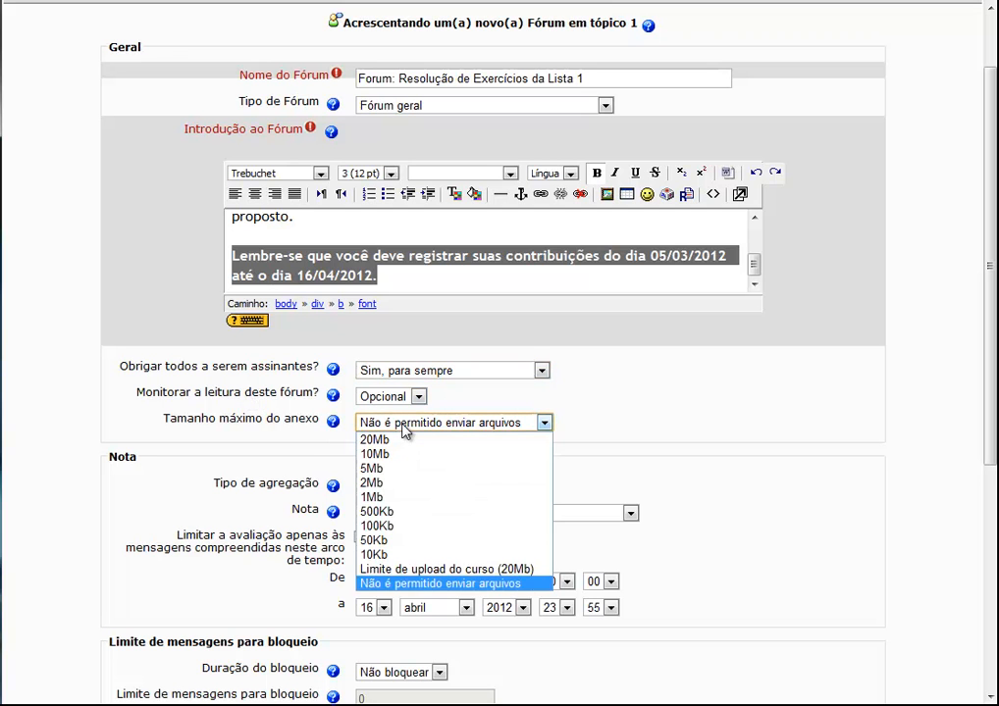
click(404, 430)
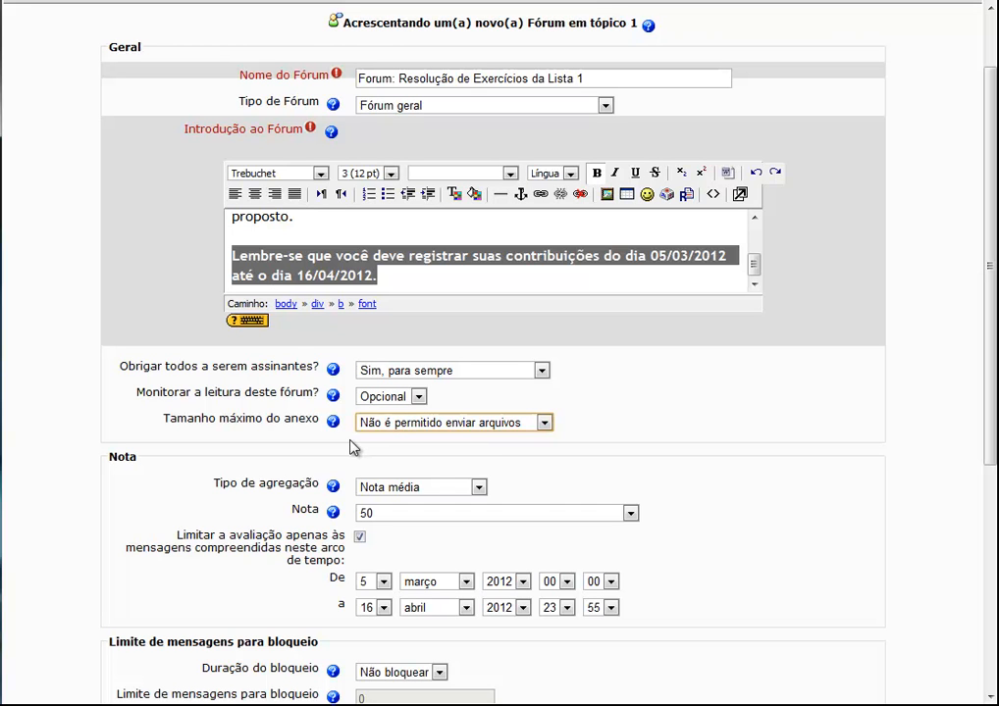
click(428, 469)
scroll(428, 469, down, 2)
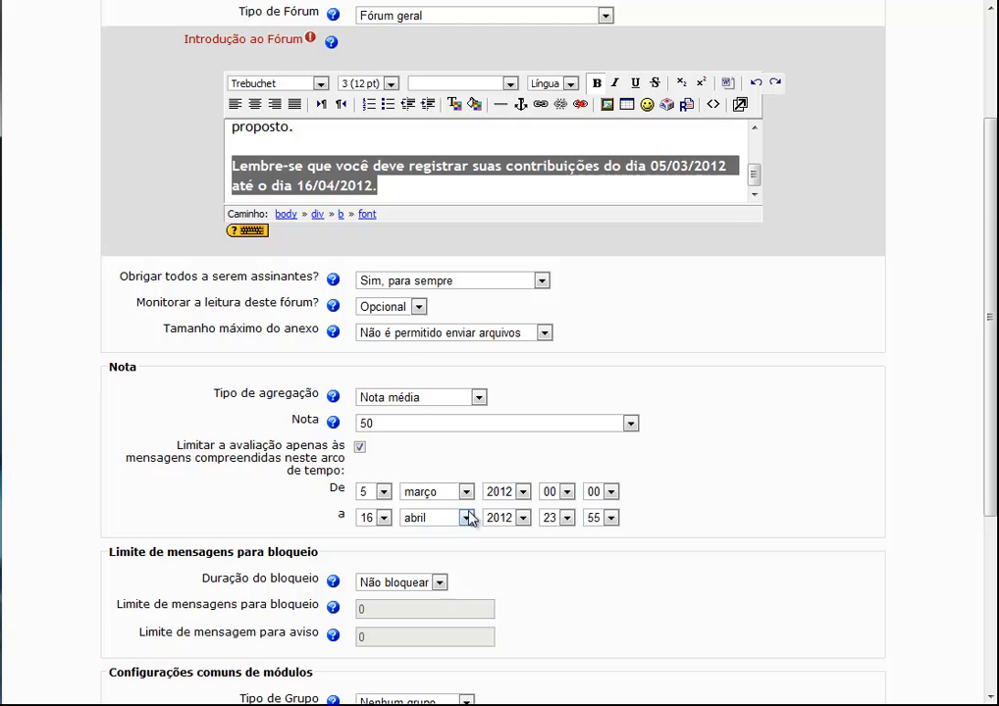
click(356, 182)
click(649, 167)
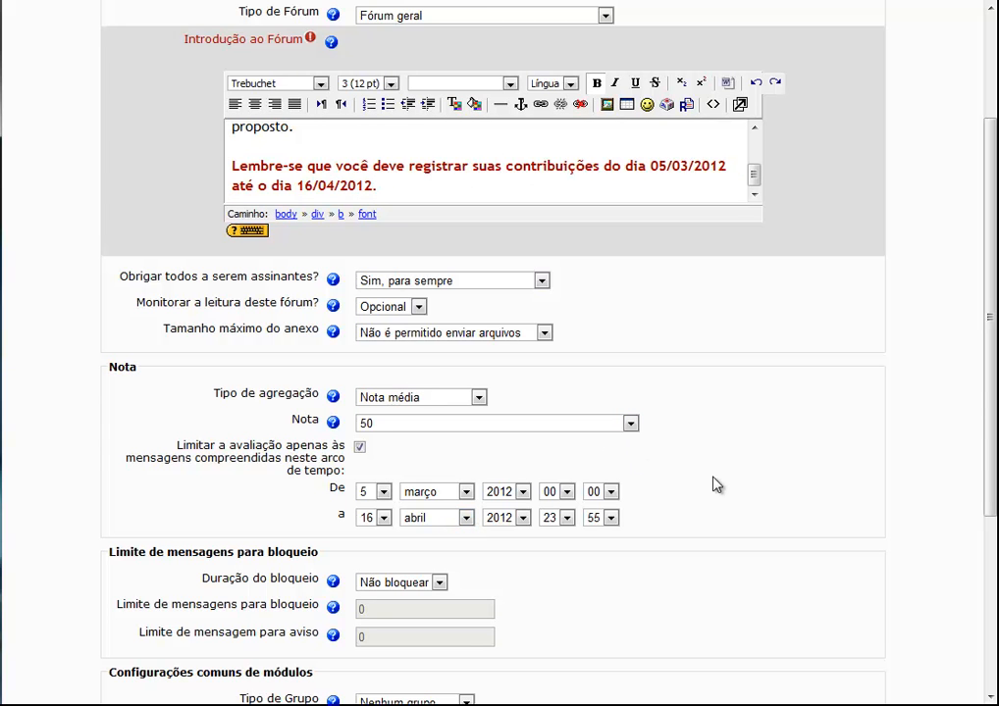
- Save the forum settings and return to the course page
scroll(715, 484, down, 5)
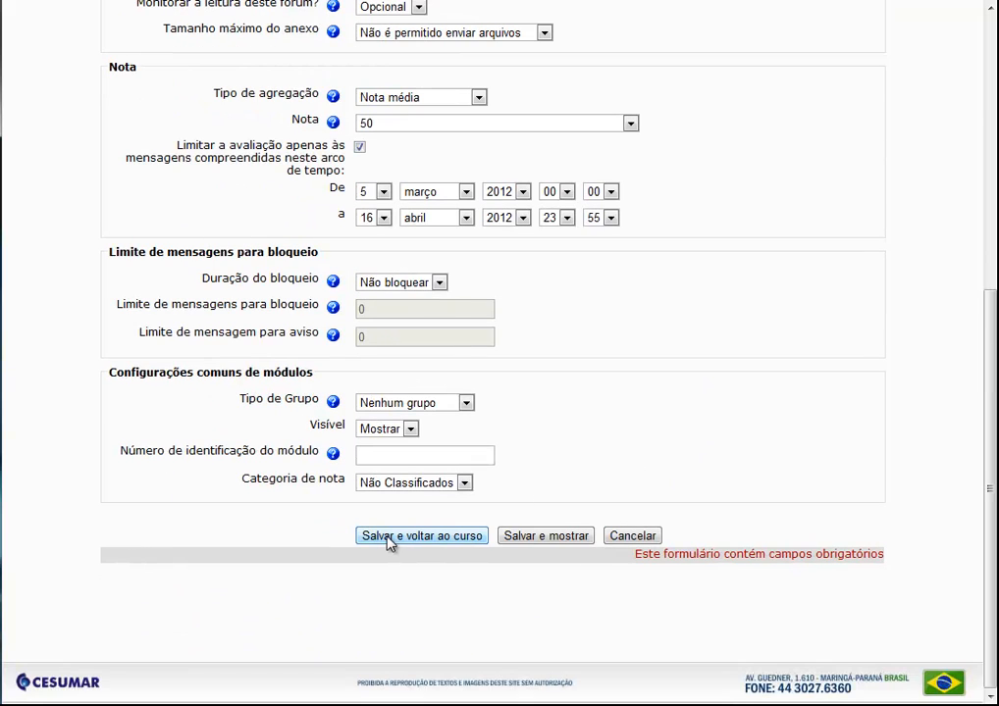
click(389, 539)
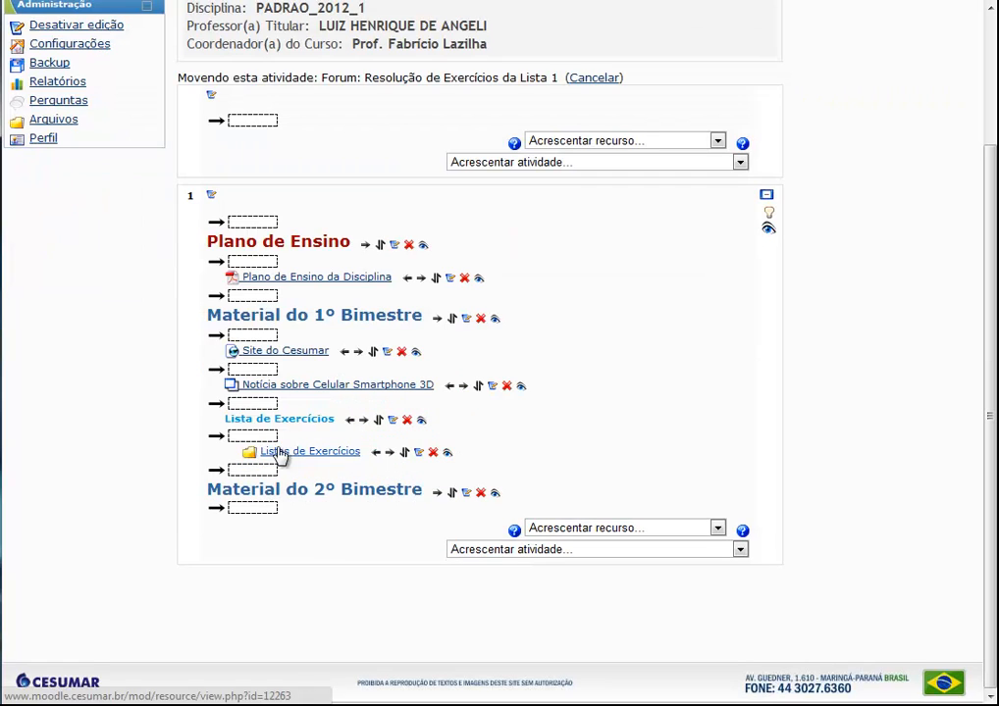
- Place the forum Resolução de Exercícios da Lista 1 directly below Listas de Exercícios and indent it two levels
click(250, 472)
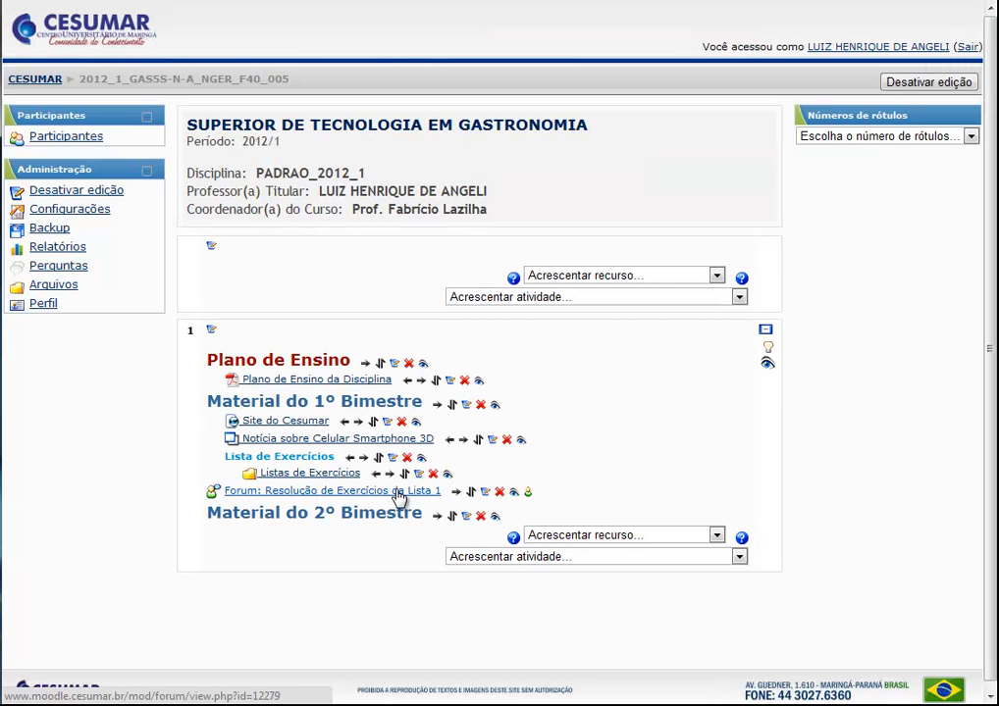
click(454, 491)
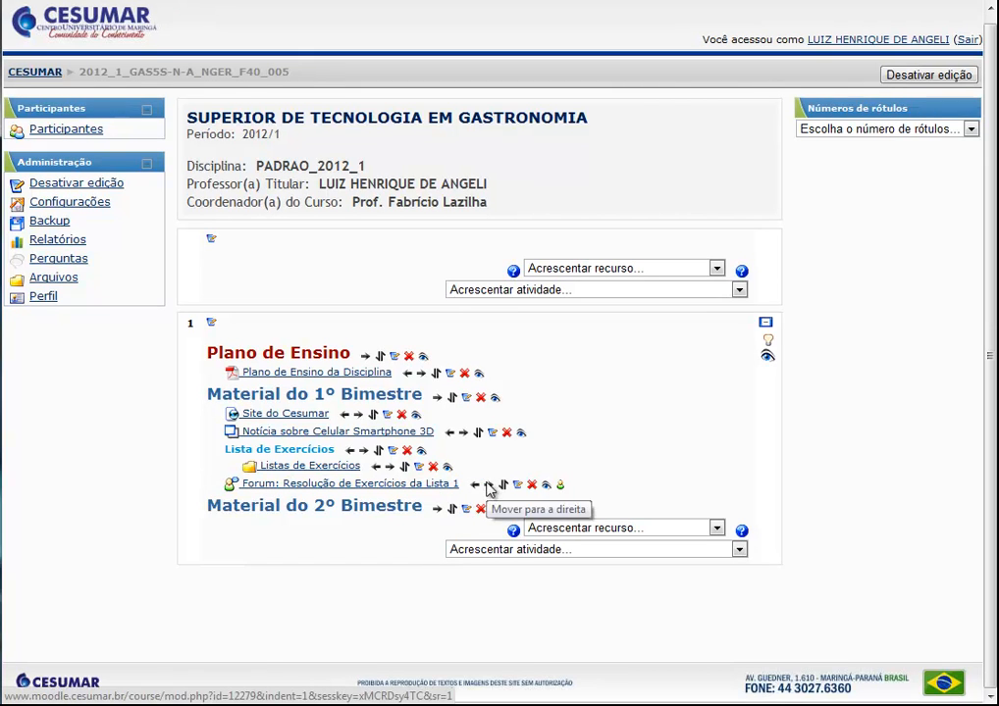
click(489, 485)
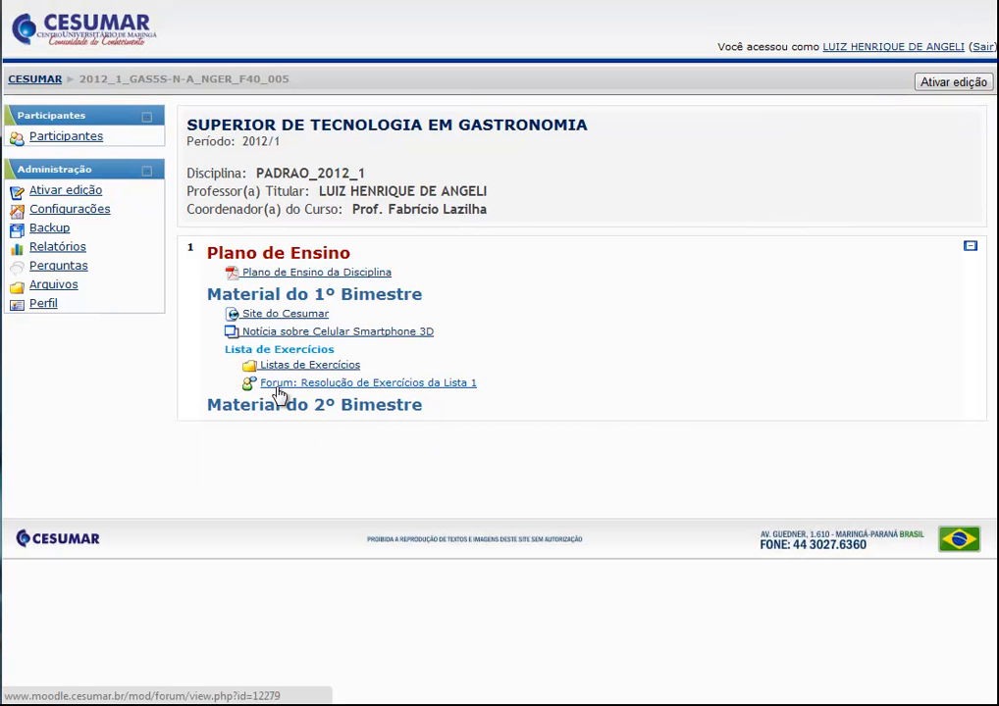
- Open the forum Resolução de Exercícios da Lista 1 and start a new discussion topic with the subject "Primeiro Exercício"
click(279, 388)
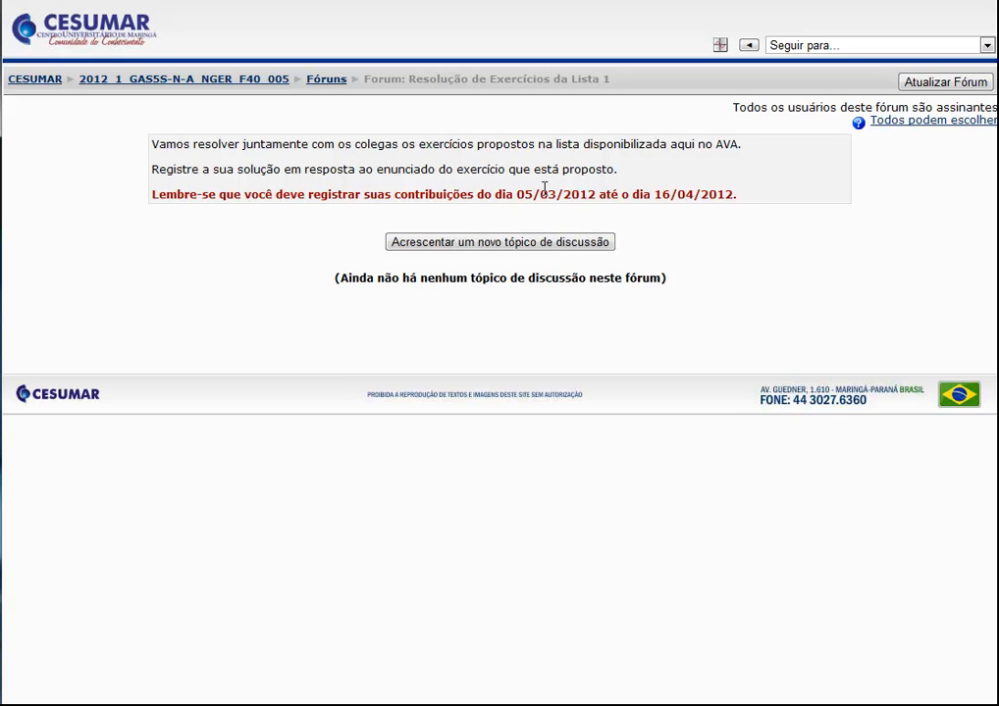
click(457, 248)
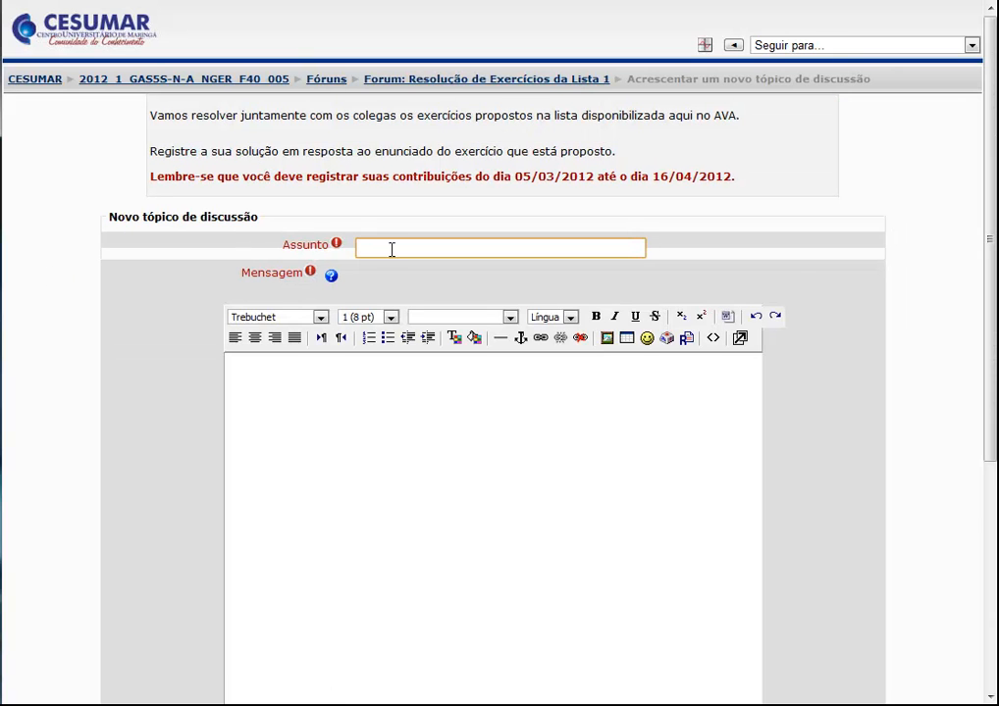
click(390, 250)
text(Primeiro Exercício)
- Write the topic message "faça um programa de computador que leia a medida do raio de uma circunferência e calcule e apresente a área e o perímetro."
click(264, 382)
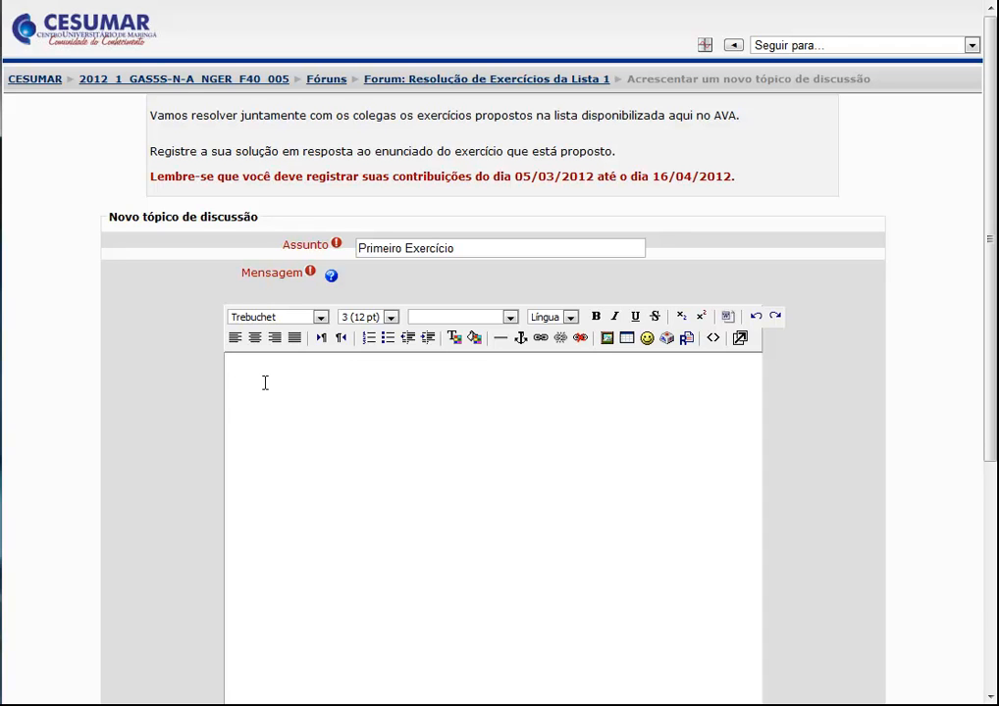
text(faça um programa de co)
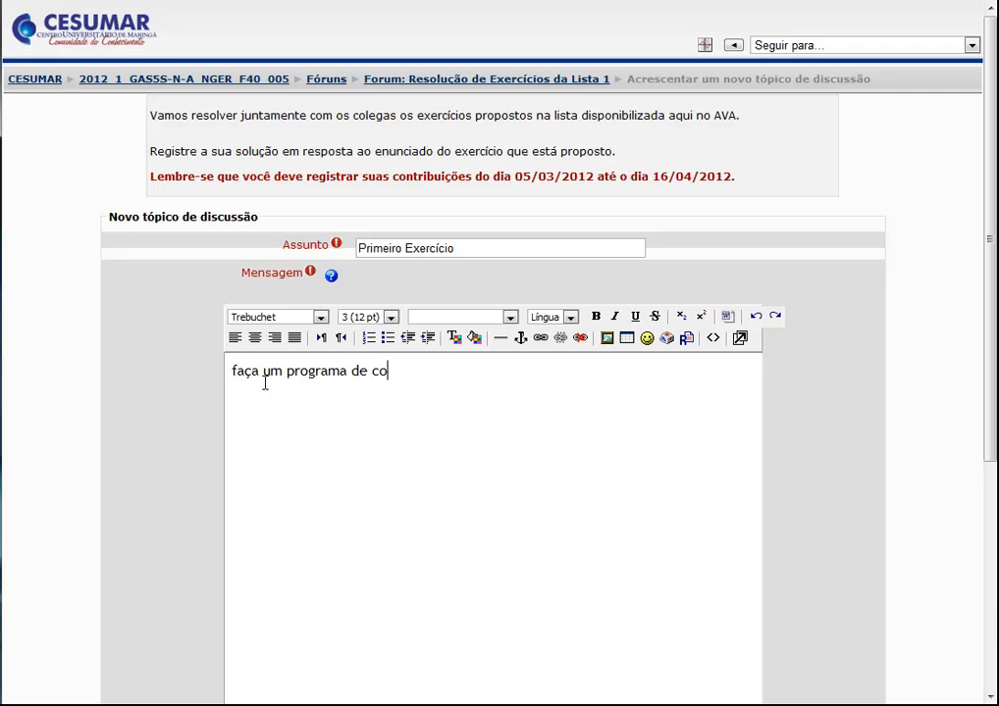
text(mputador que )
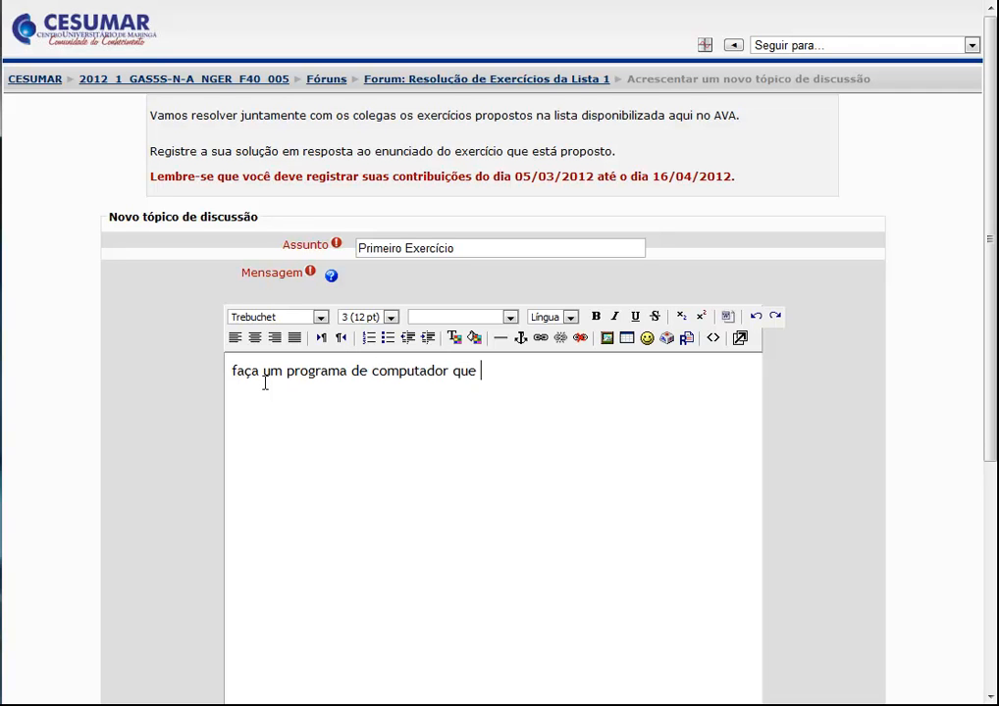
text(leia a mediad)
key(BackSpace)
text(da do raio de uma cir)
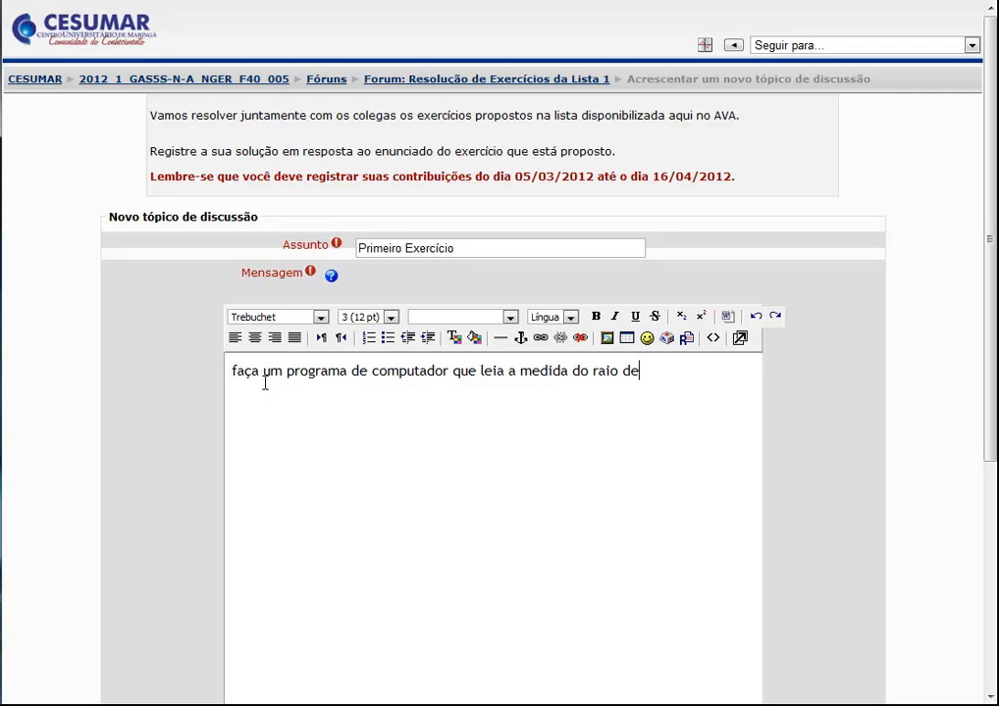
text(fe)
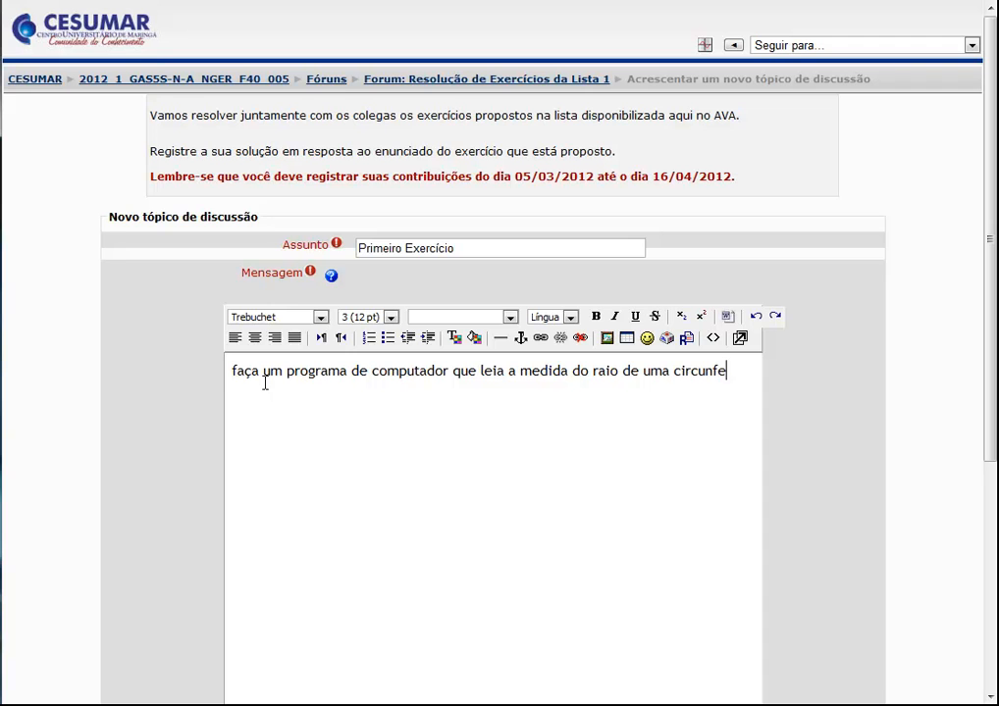
text(rência e )
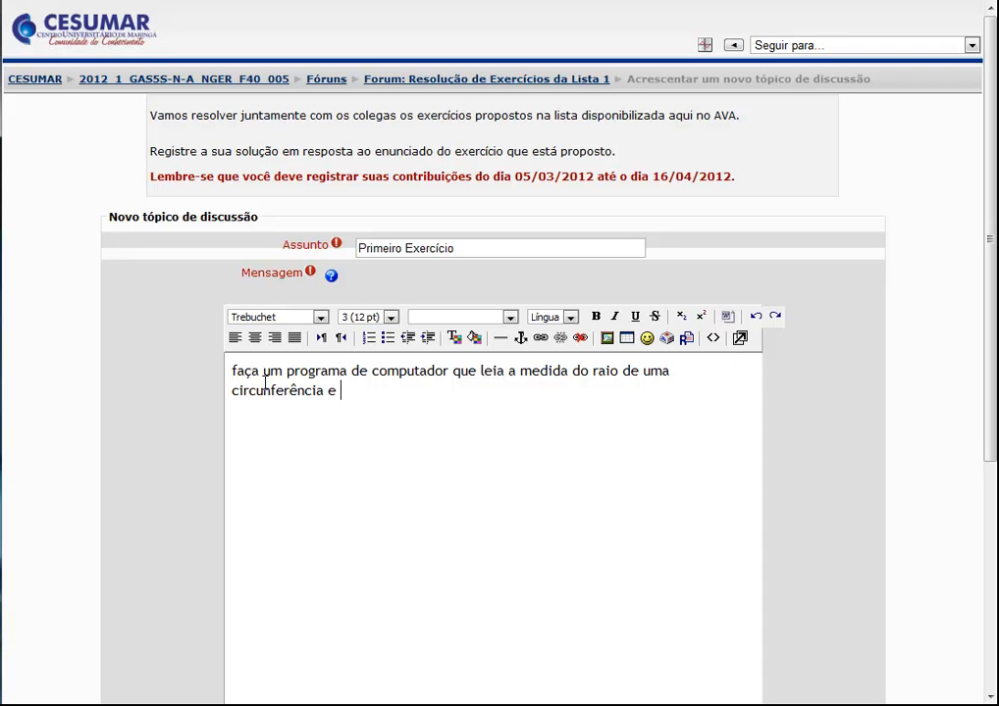
text(calcule e apresente)
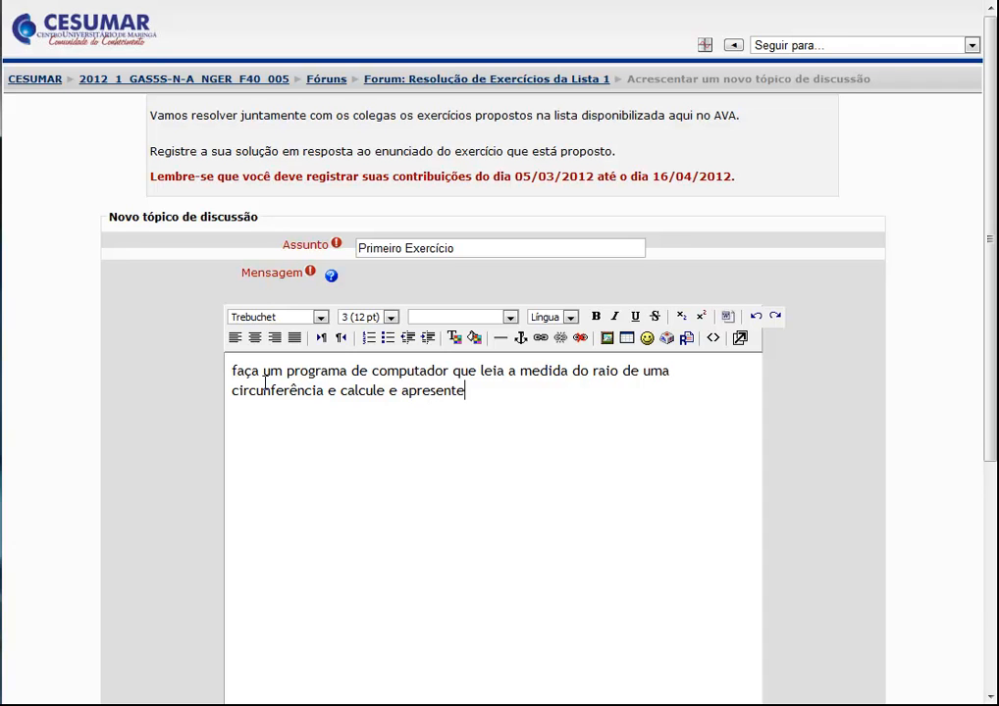
text( a )
text(área e o pe)
text(ri)
text(metro.)
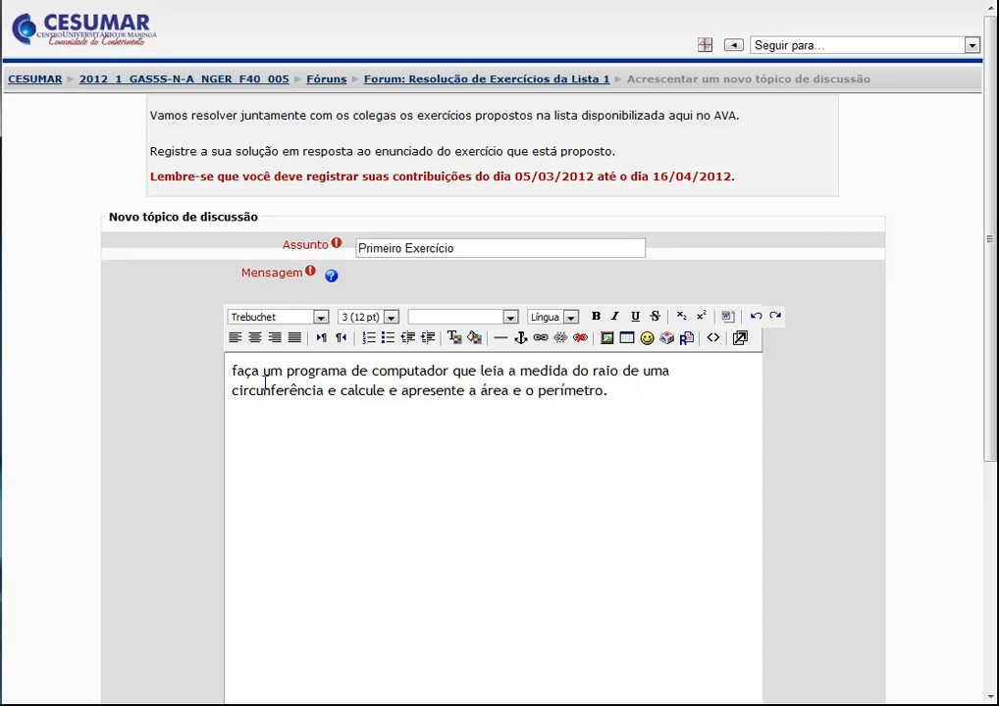
- Capitalise the first letter of the message so that it begins with "Faça"
key(ctrl+Home)
key(Delete)
text(F)
key(Left)
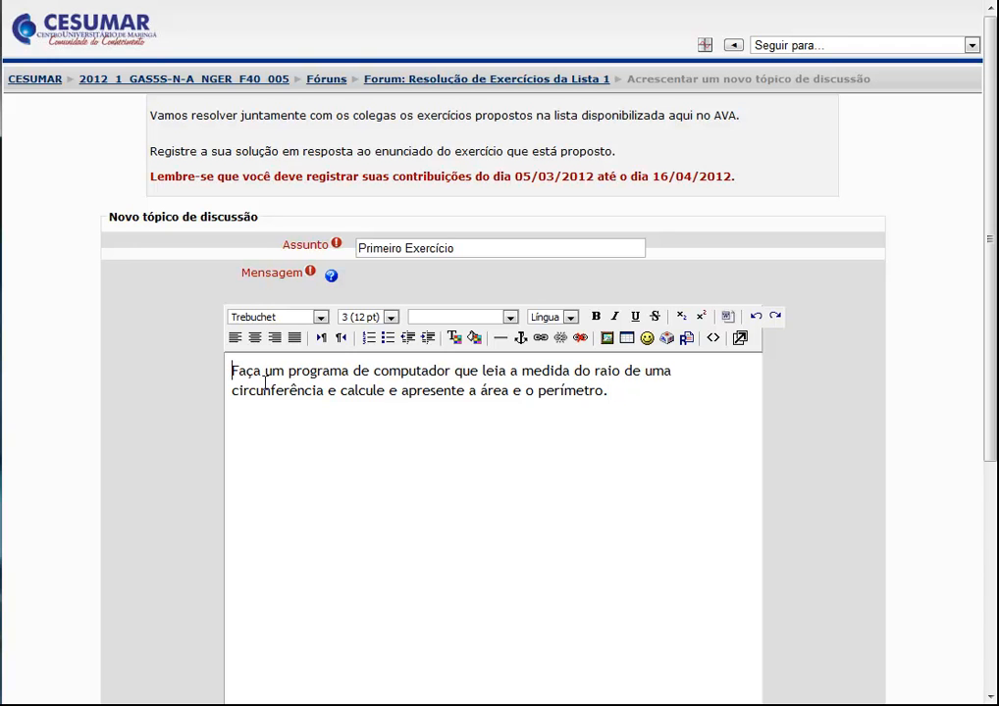
- Publish the message to the forum and continue to the forum's discussion list
scroll(284, 393, down, 4)
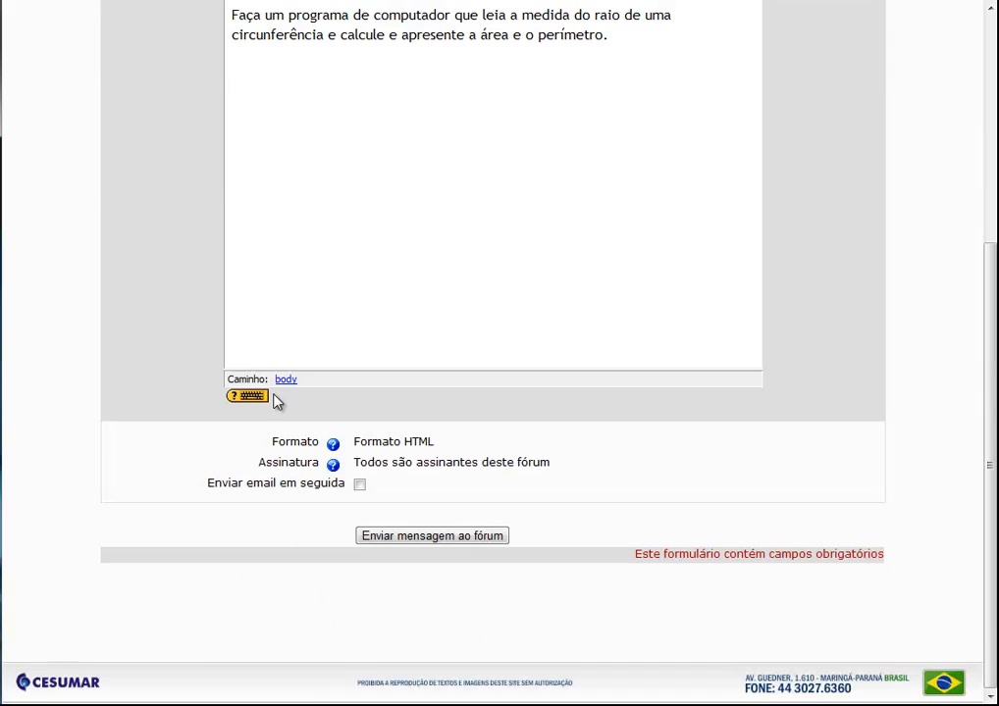
click(426, 540)
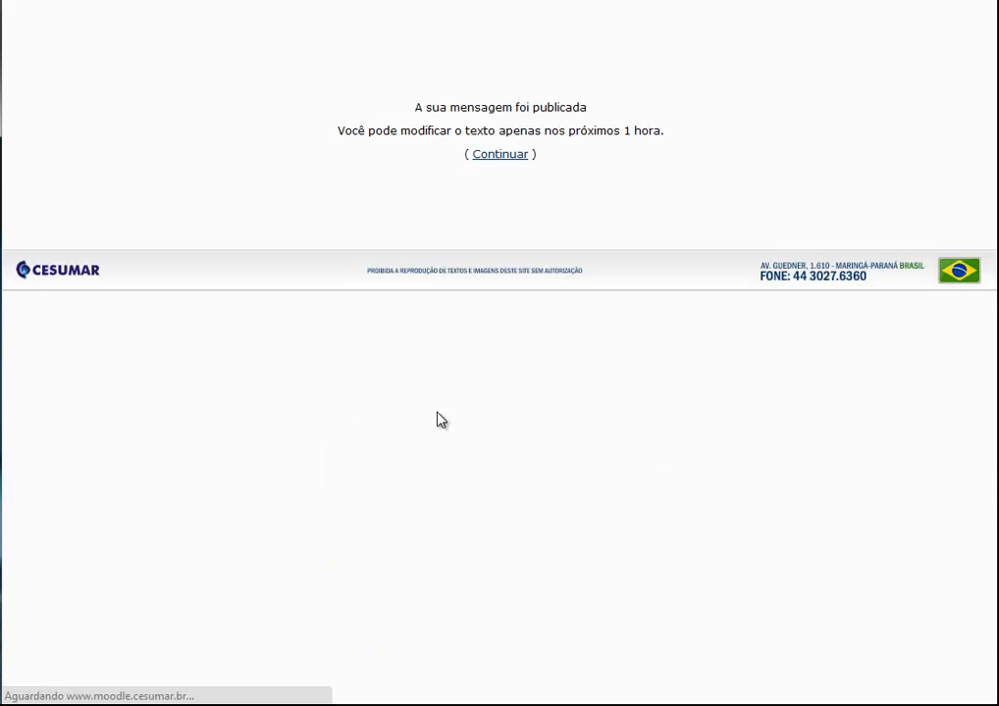
click(496, 155)
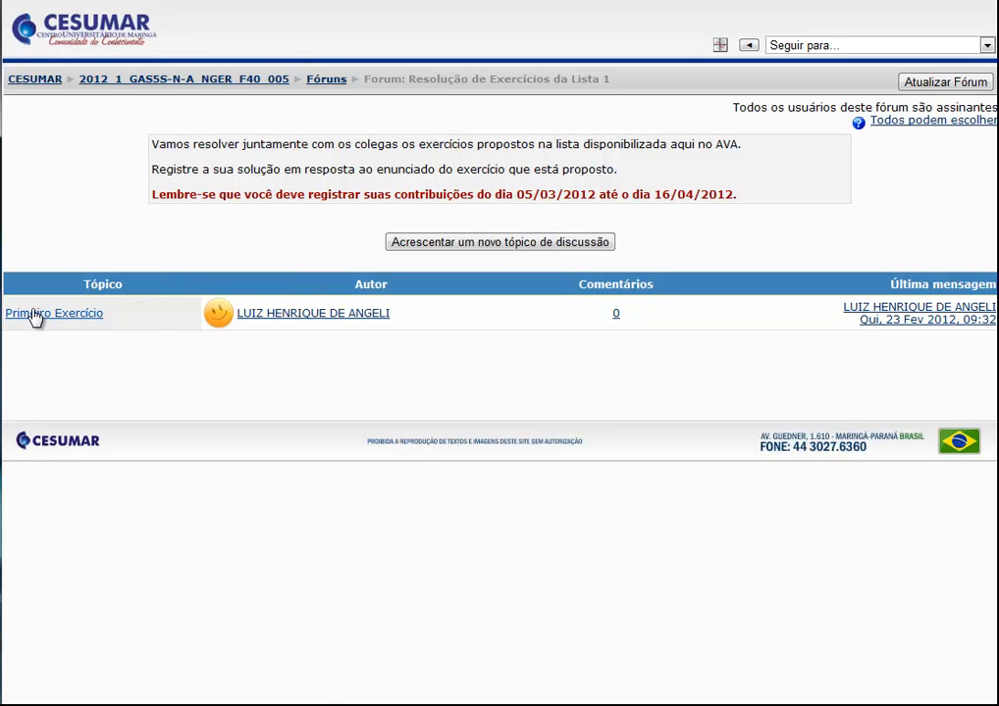
- View the published Primeiro Exercício topic and return to the course page
click(72, 315)
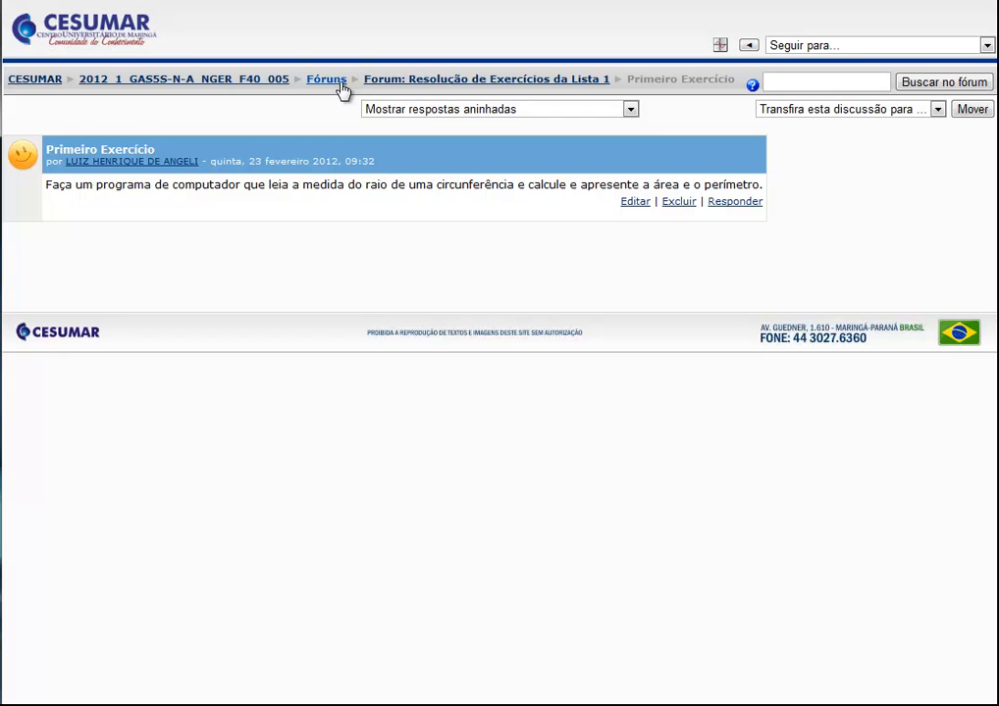
click(154, 79)
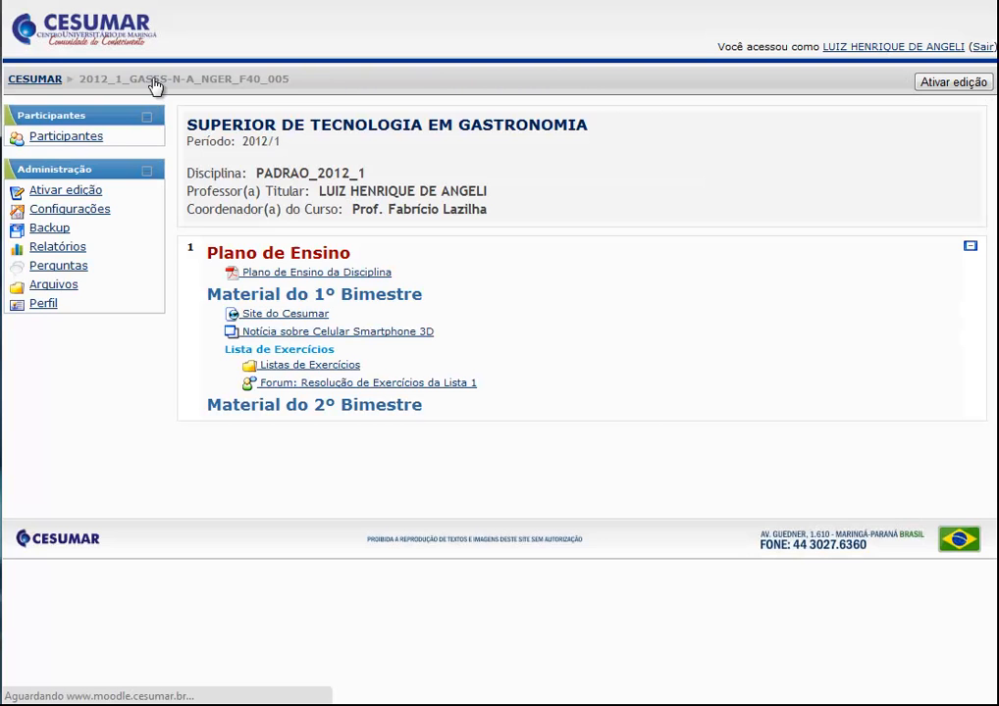